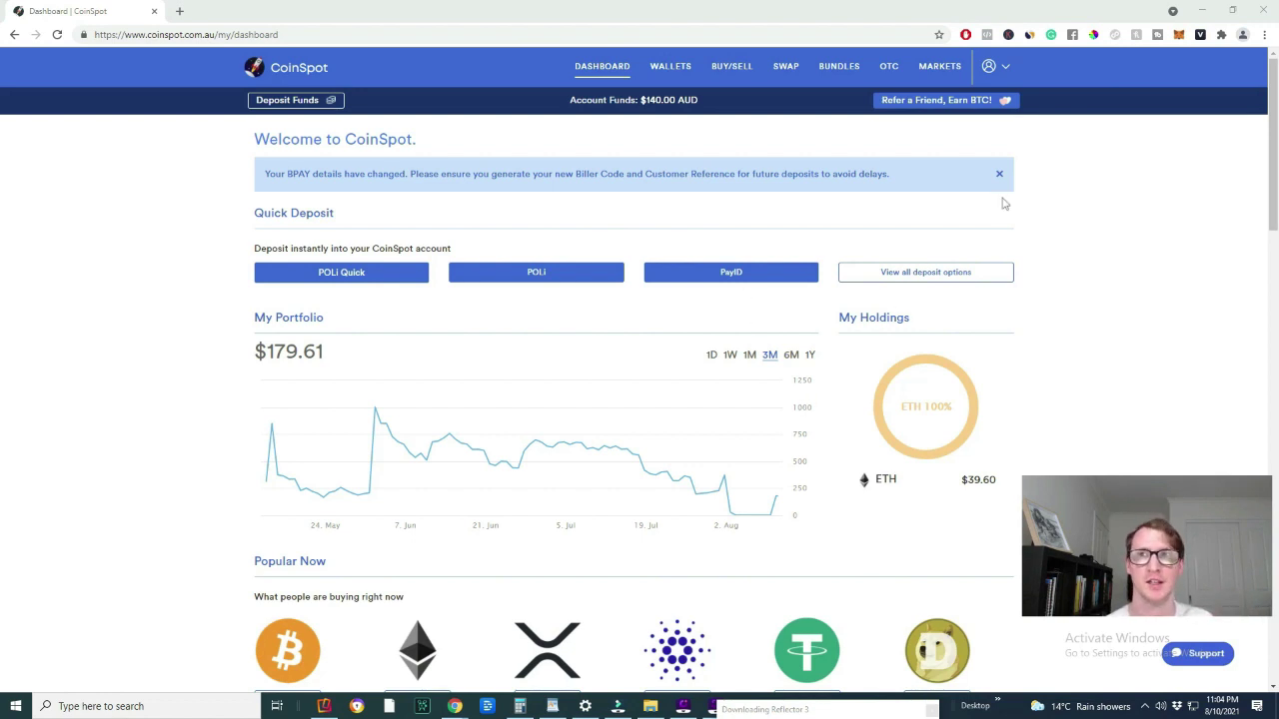
- Examine the ETH balance and transaction history of Account 1 in the MetaMask wallet
left_click(1179, 37)
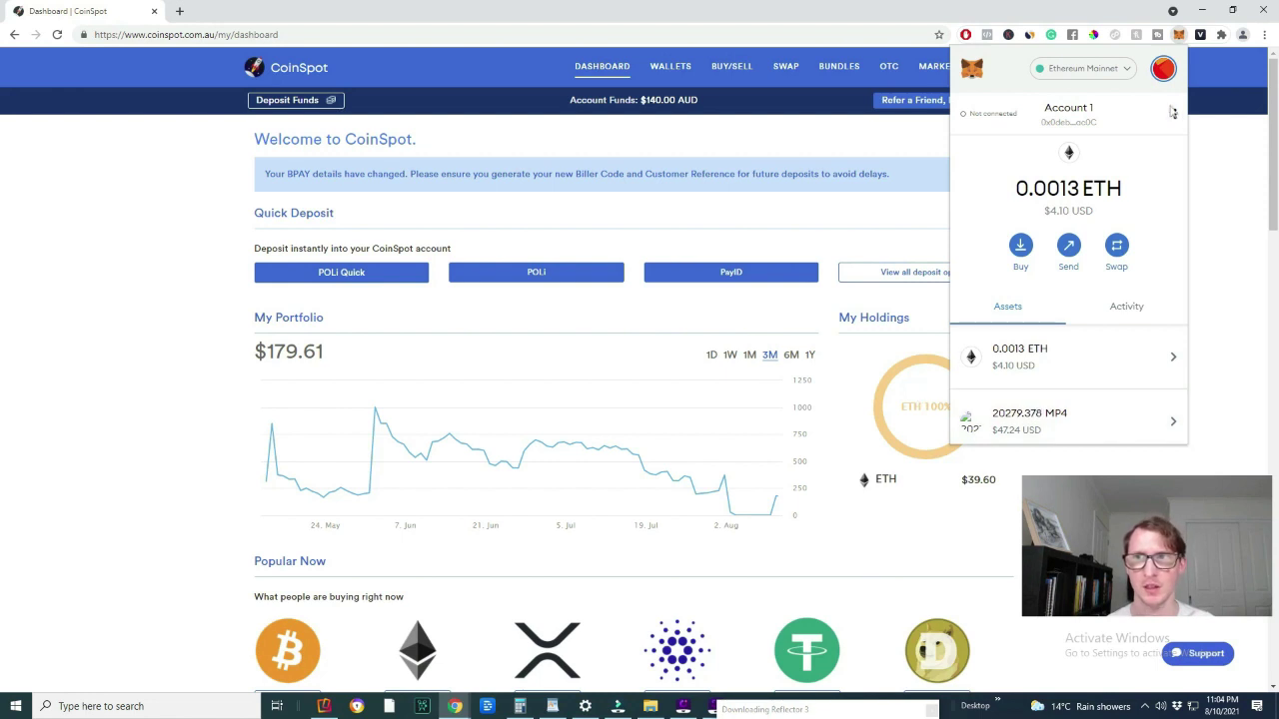
left_click(1179, 36)
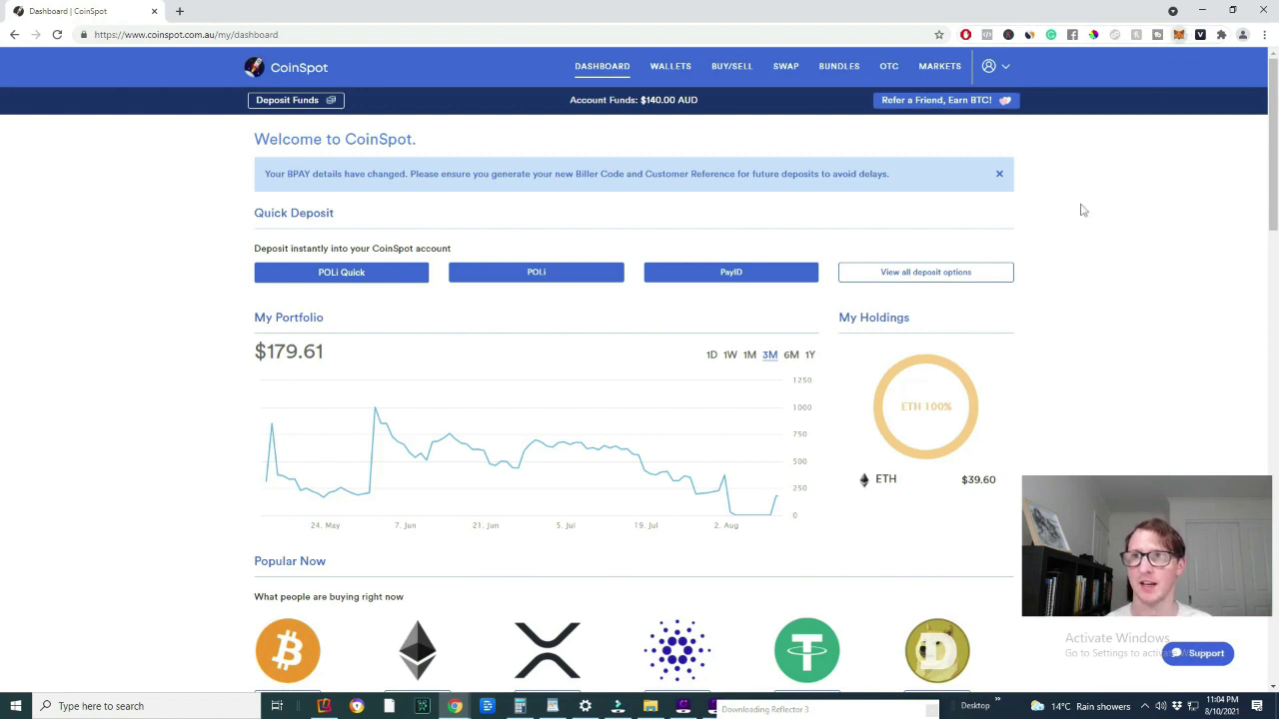
key("alt+shift+m")
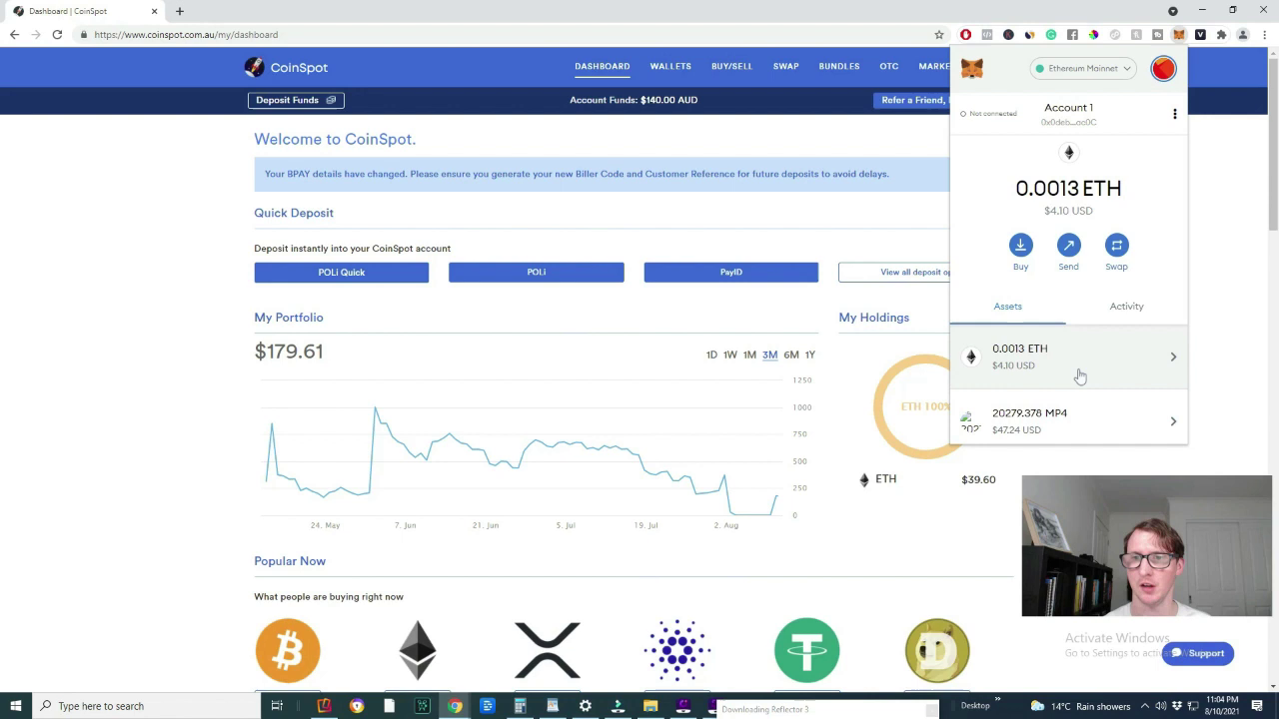
left_click(1088, 364)
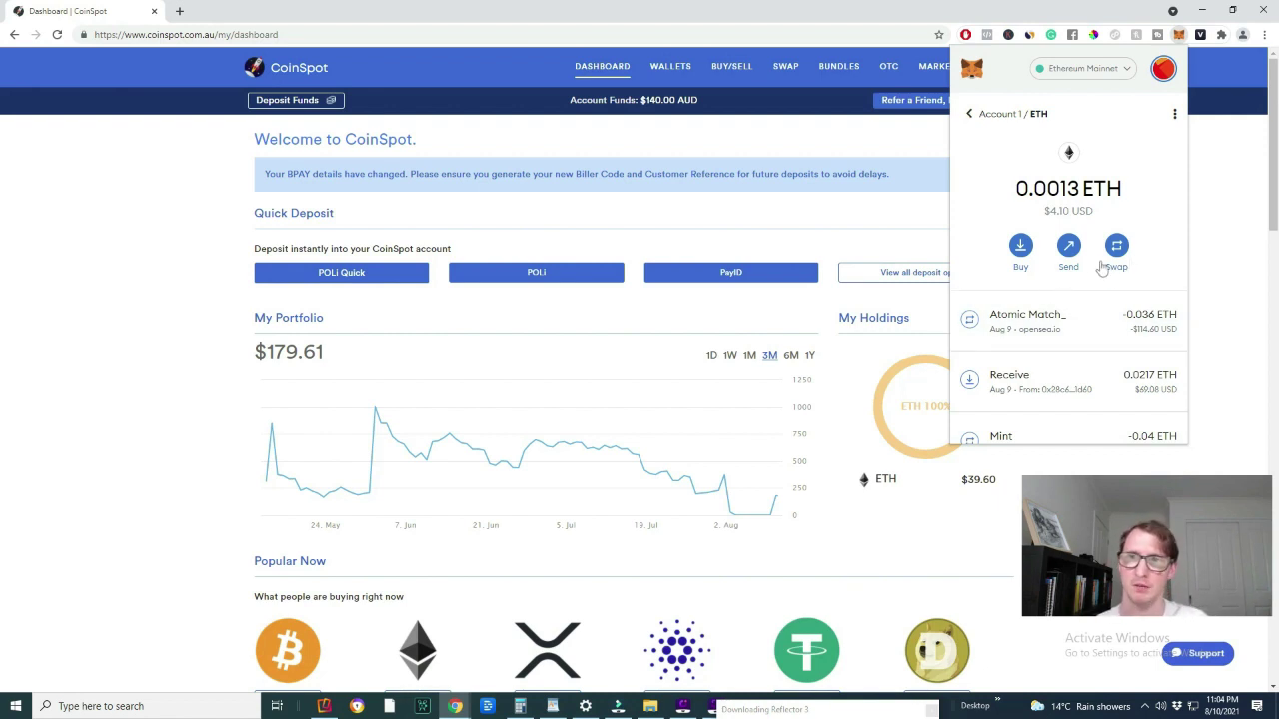
left_click(970, 115)
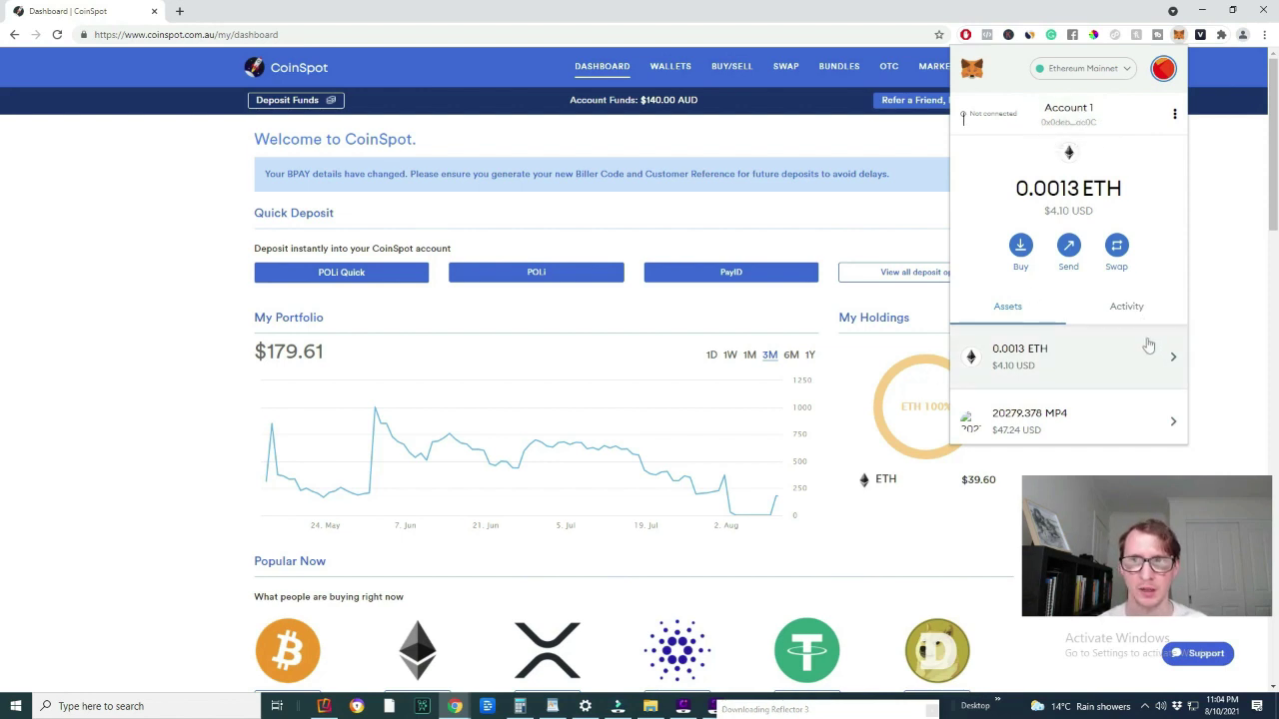
left_click(594, 208)
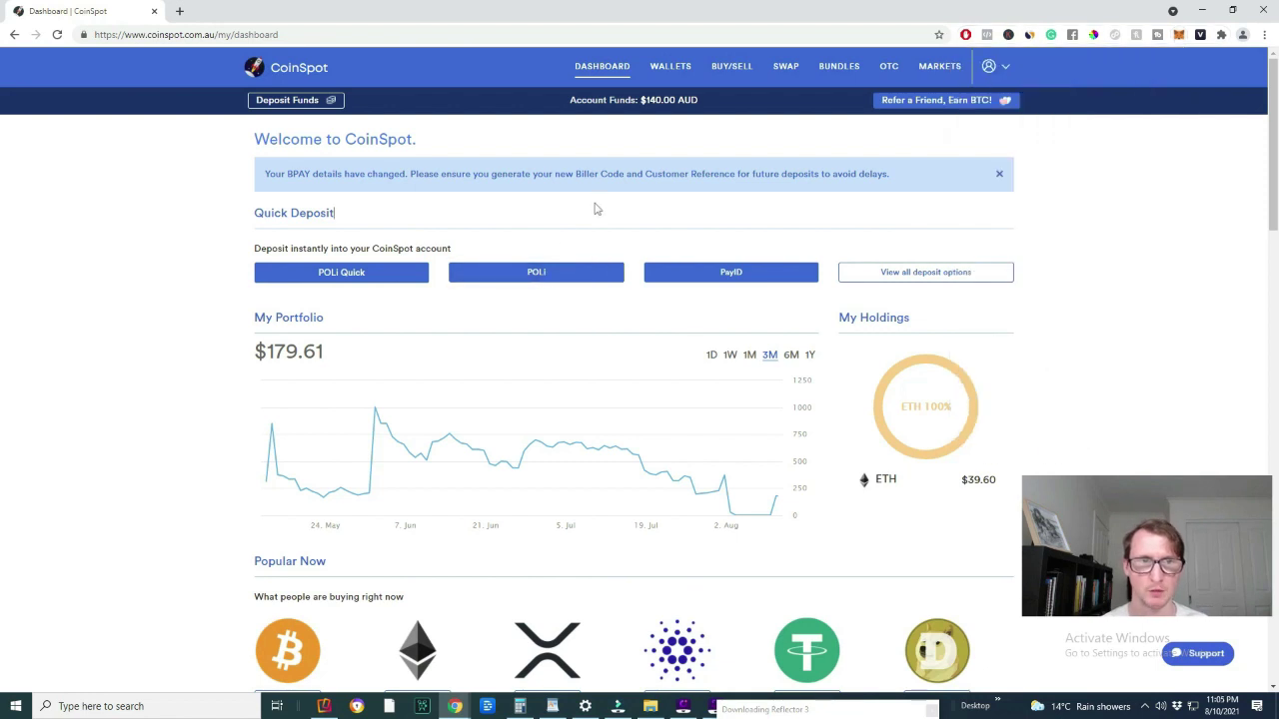
- Buy 30 AUD worth of Ethereum with the available account funds
scroll(605, 240, "down", 2)
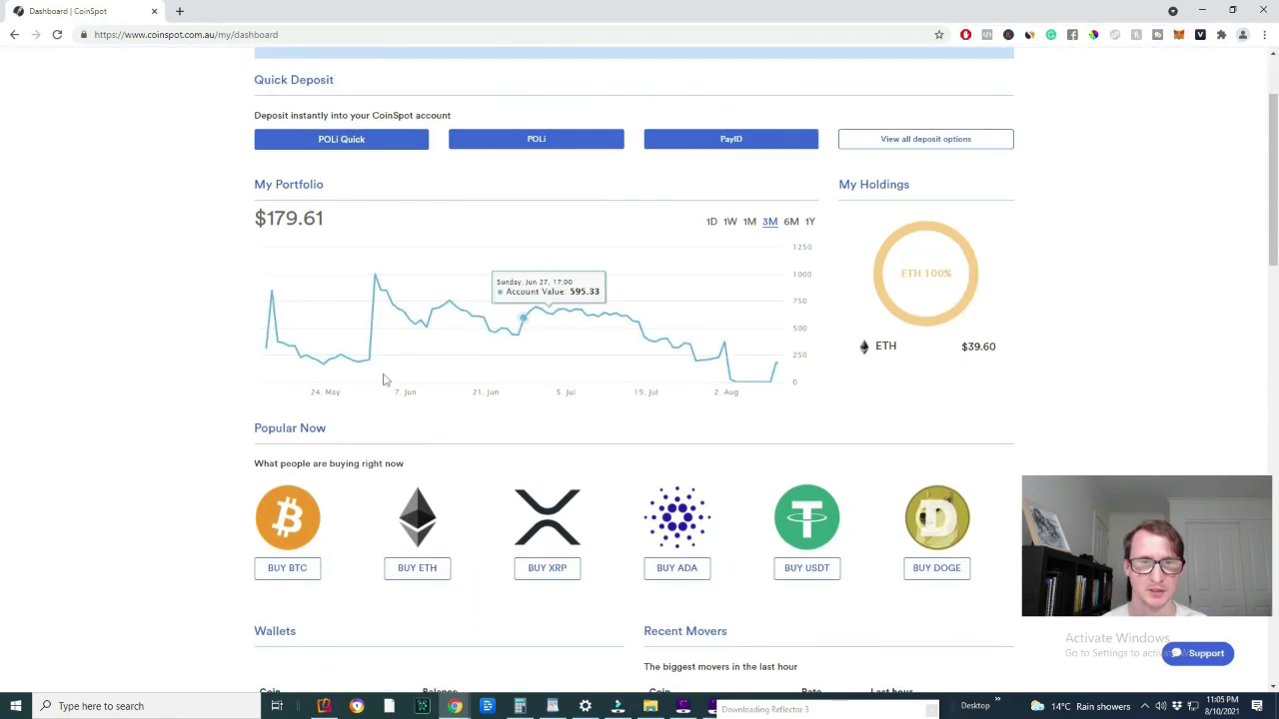
left_click(417, 567)
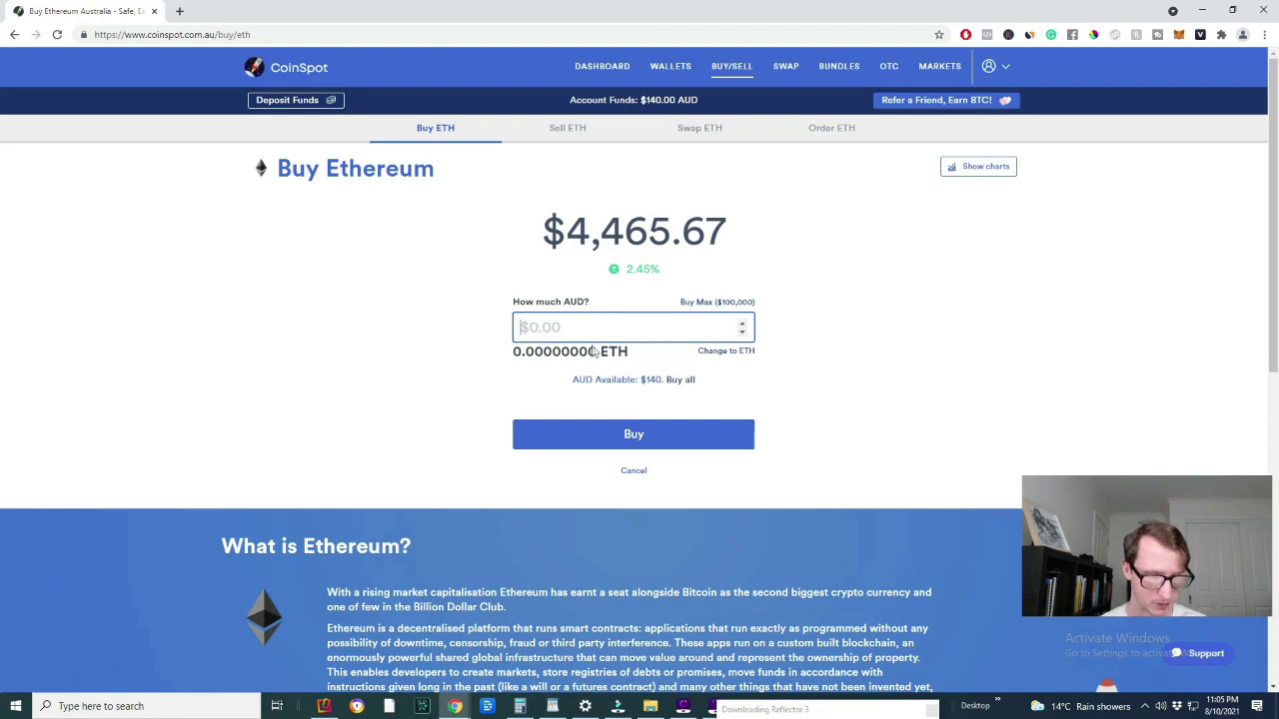
type("30")
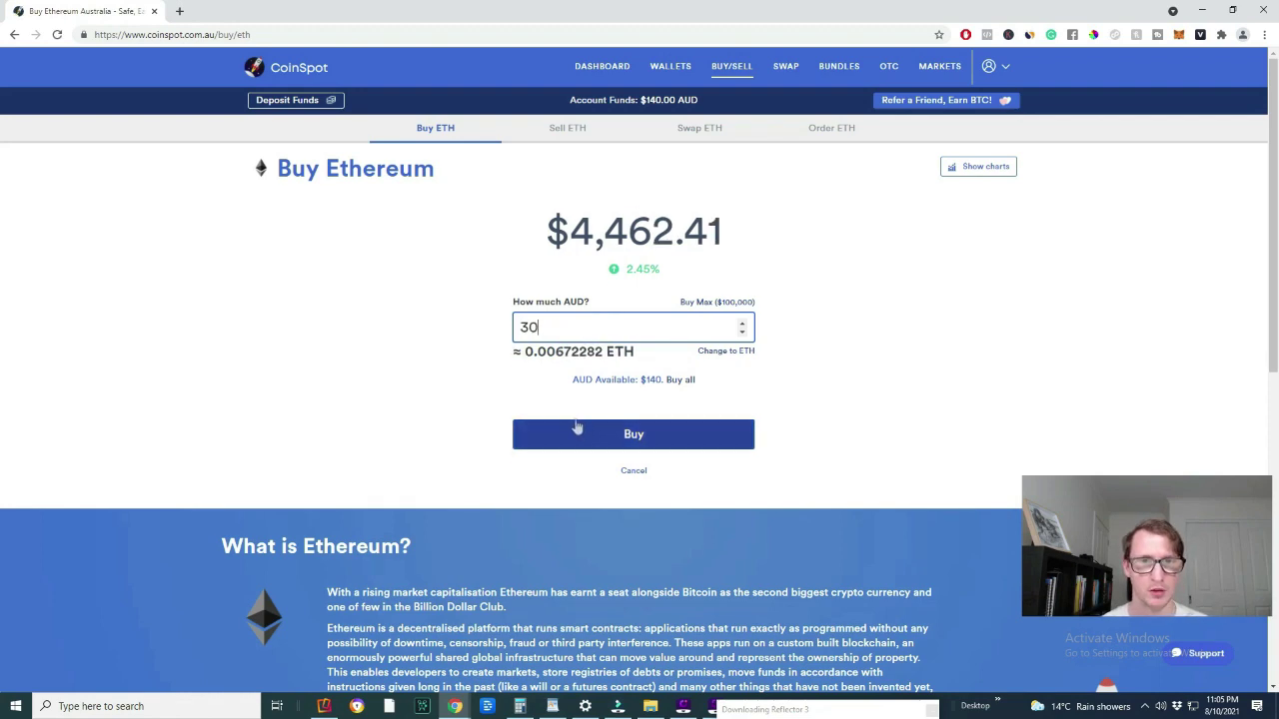
left_click(576, 428)
left_click(718, 307)
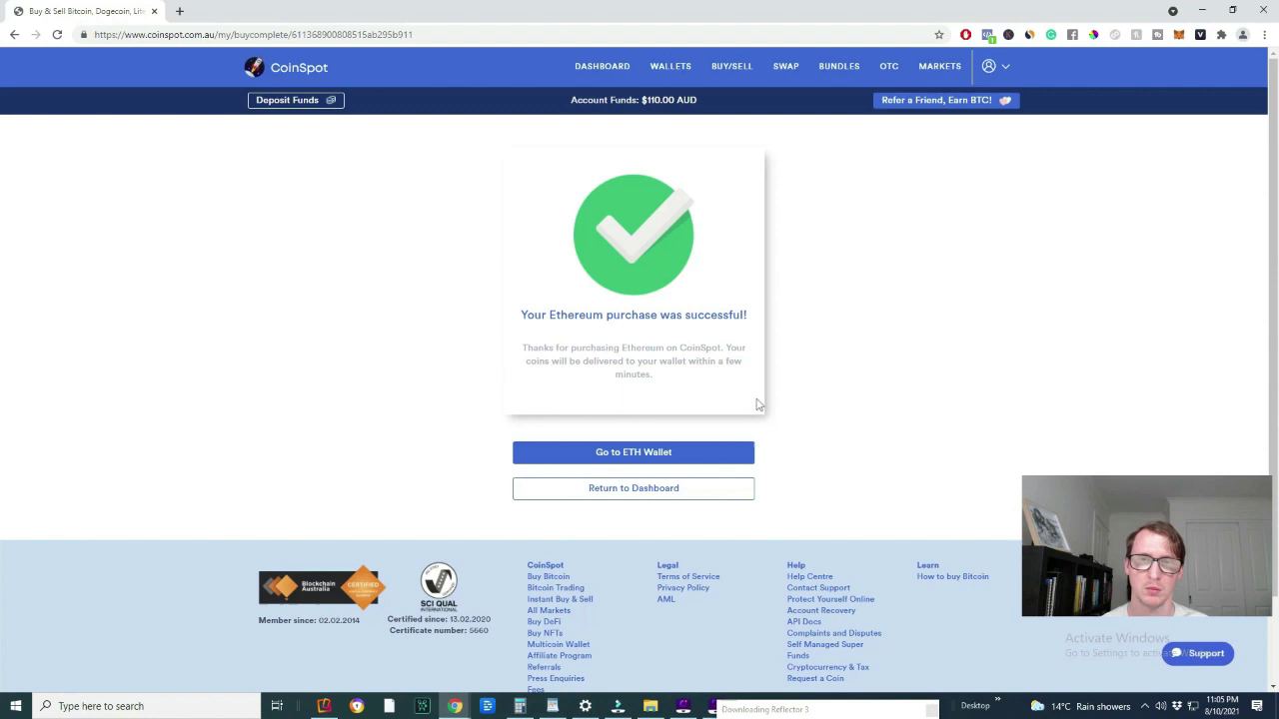
- Start a send from the Ethereum wallet and set its amount to all available ETH, 0.01202683
left_click(664, 74)
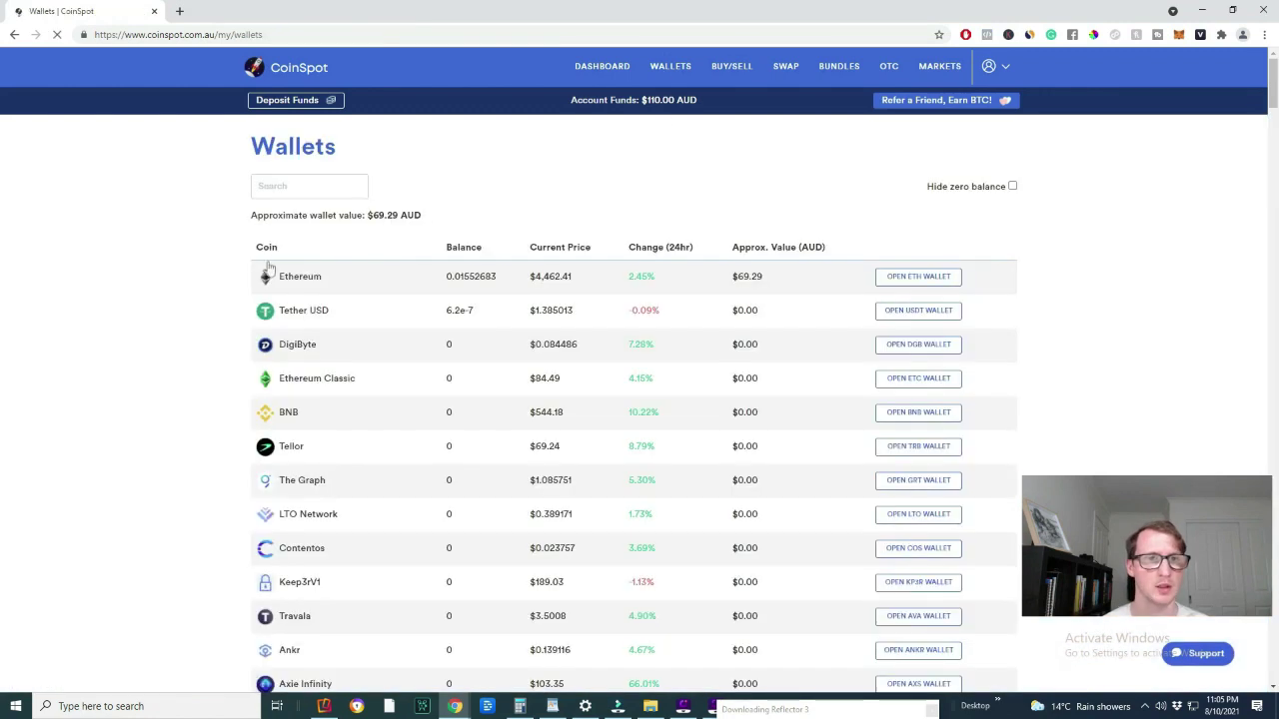
left_click(905, 283)
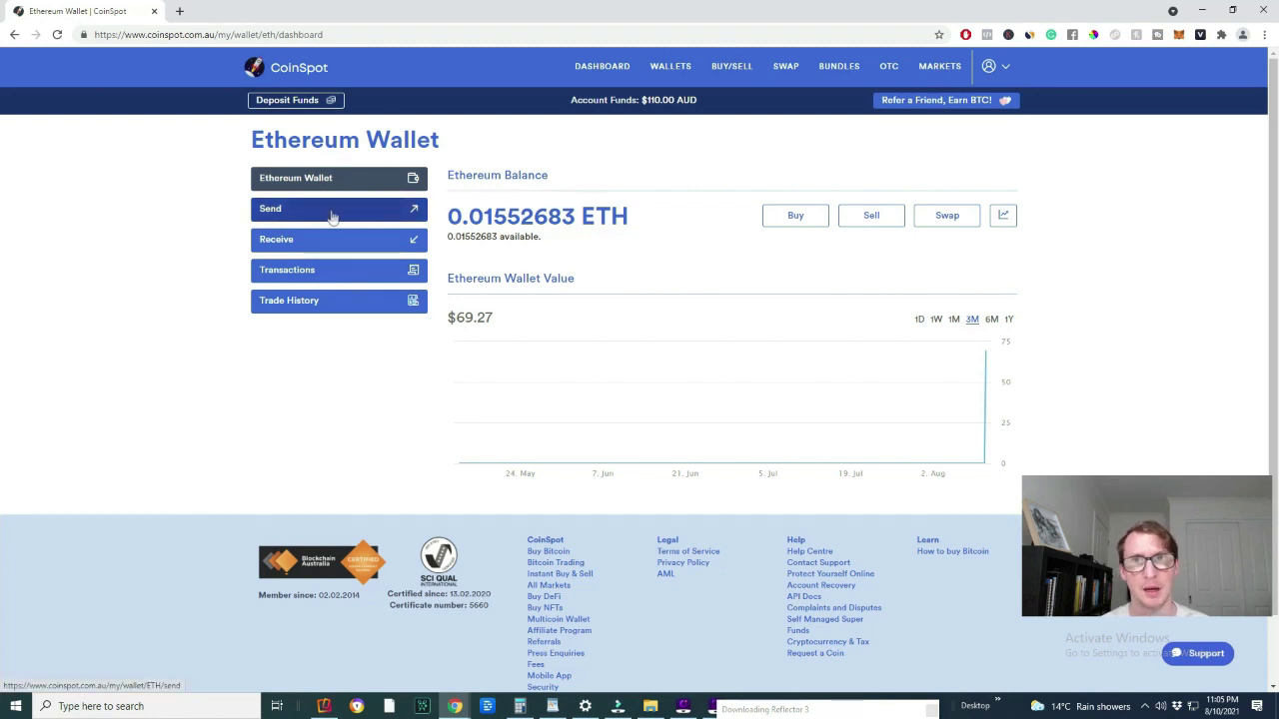
left_click(333, 214)
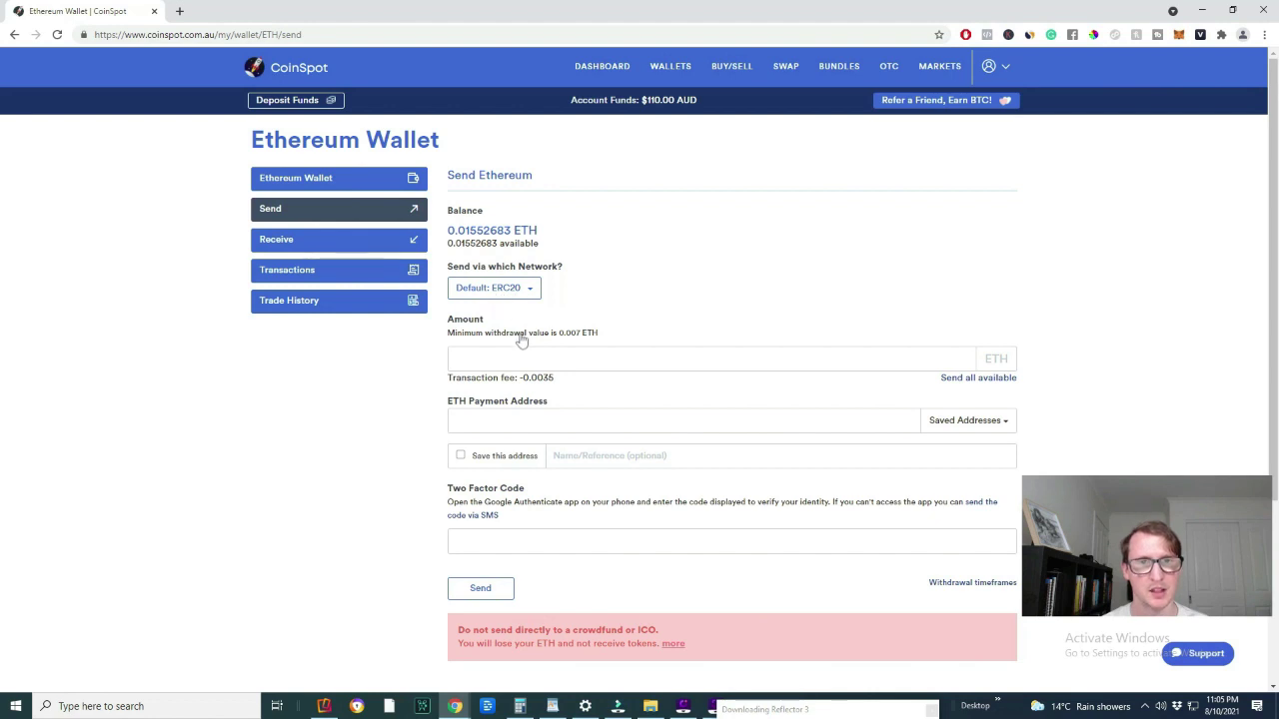
left_click(975, 378)
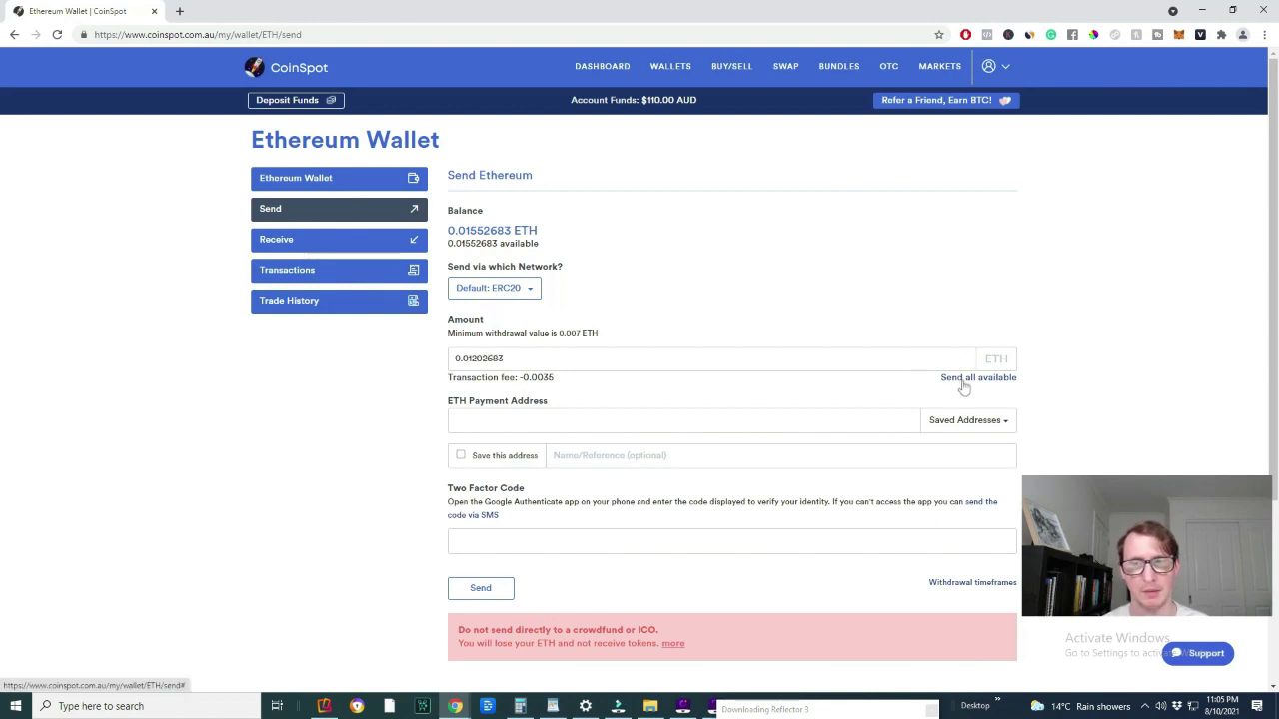
left_click(540, 357)
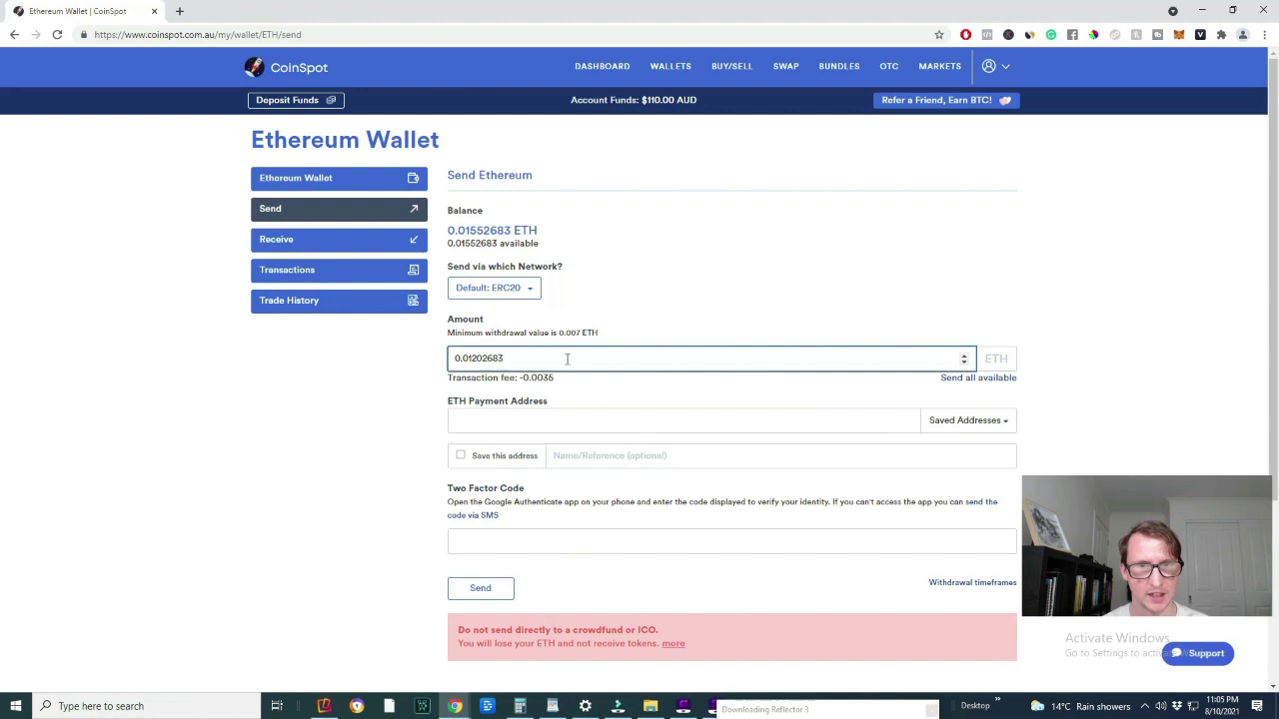
key("Tab")
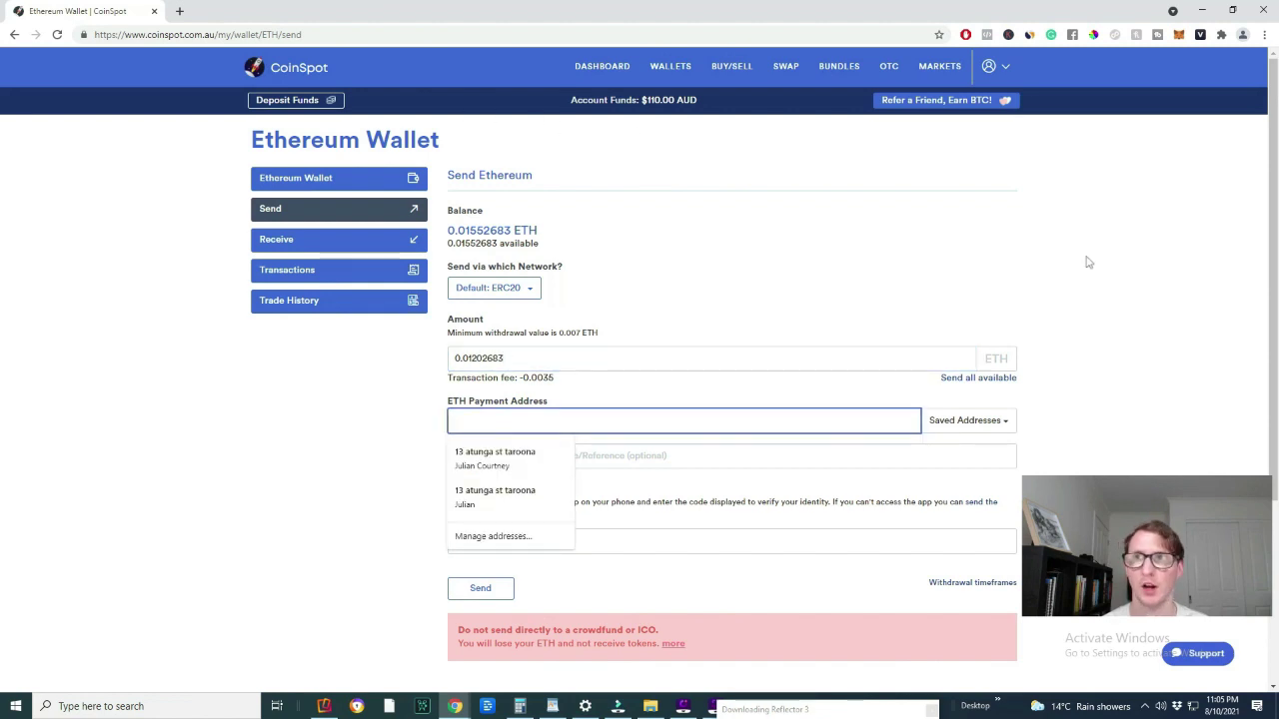
left_click(869, 308)
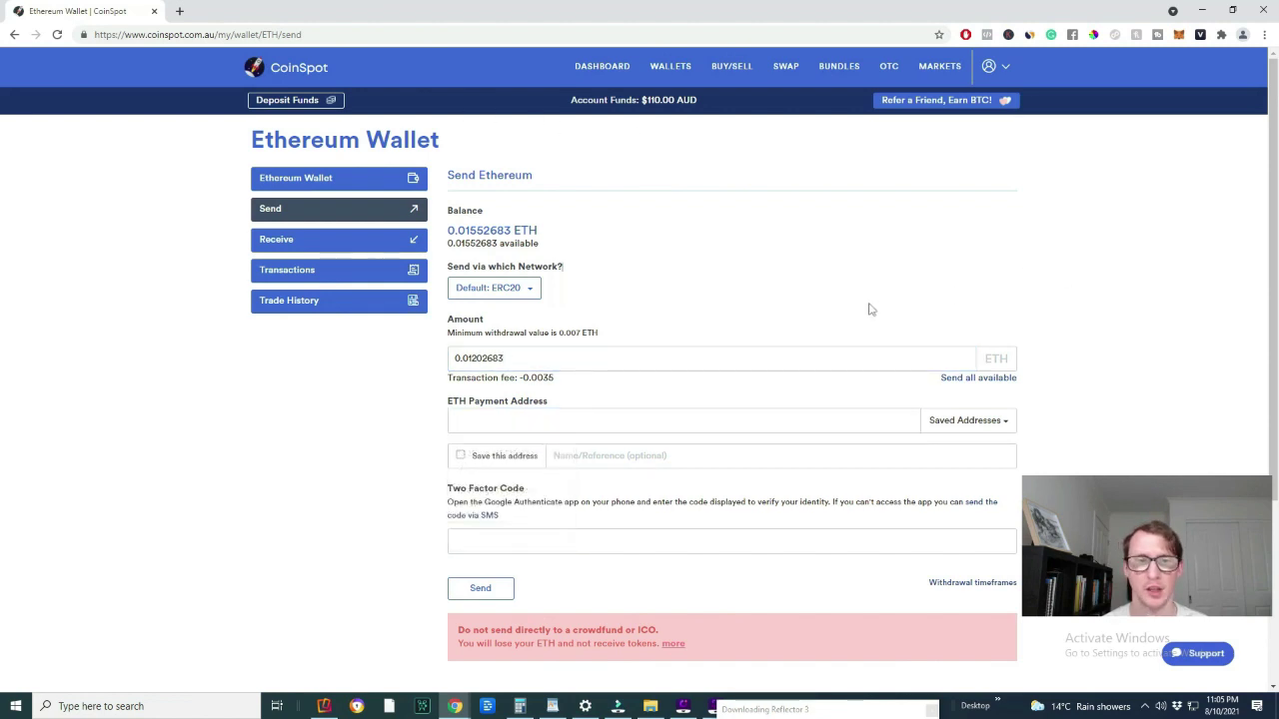
- Switch to the MetaMask extension and choose Ethereum Mainnet as its network
left_click(1178, 36)
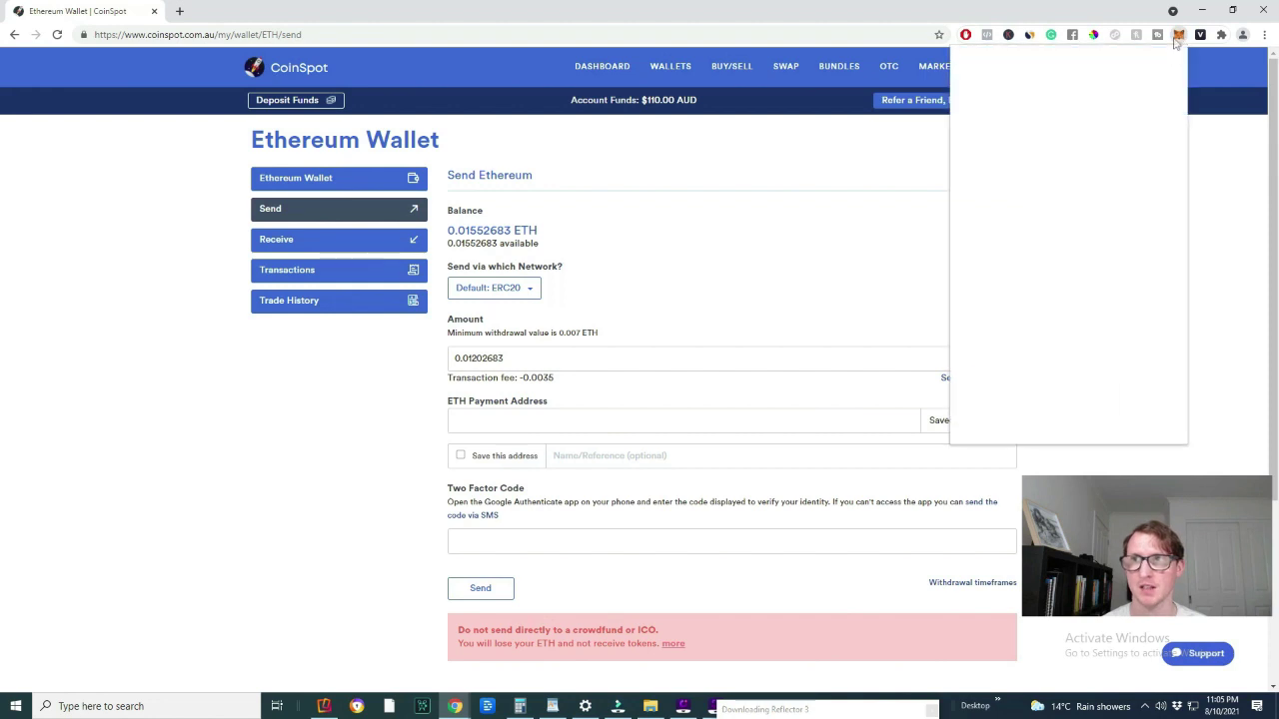
left_click(1104, 71)
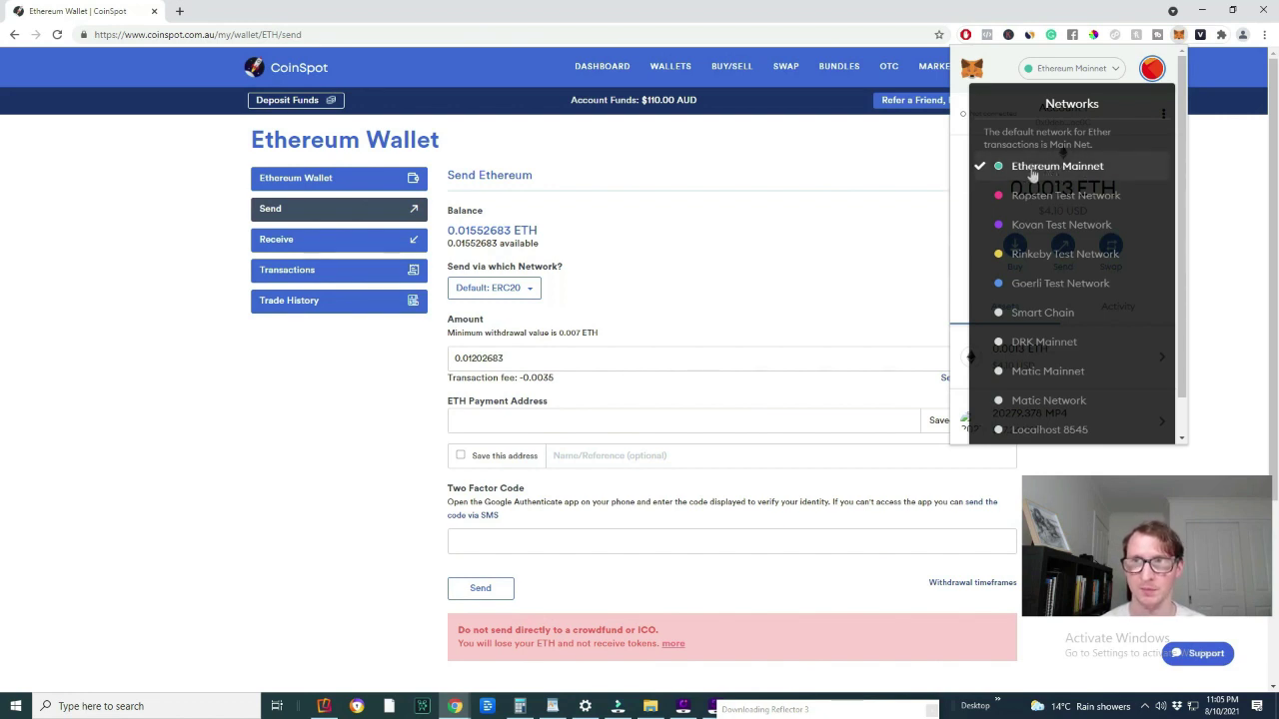
left_click(1044, 176)
left_click(1105, 70)
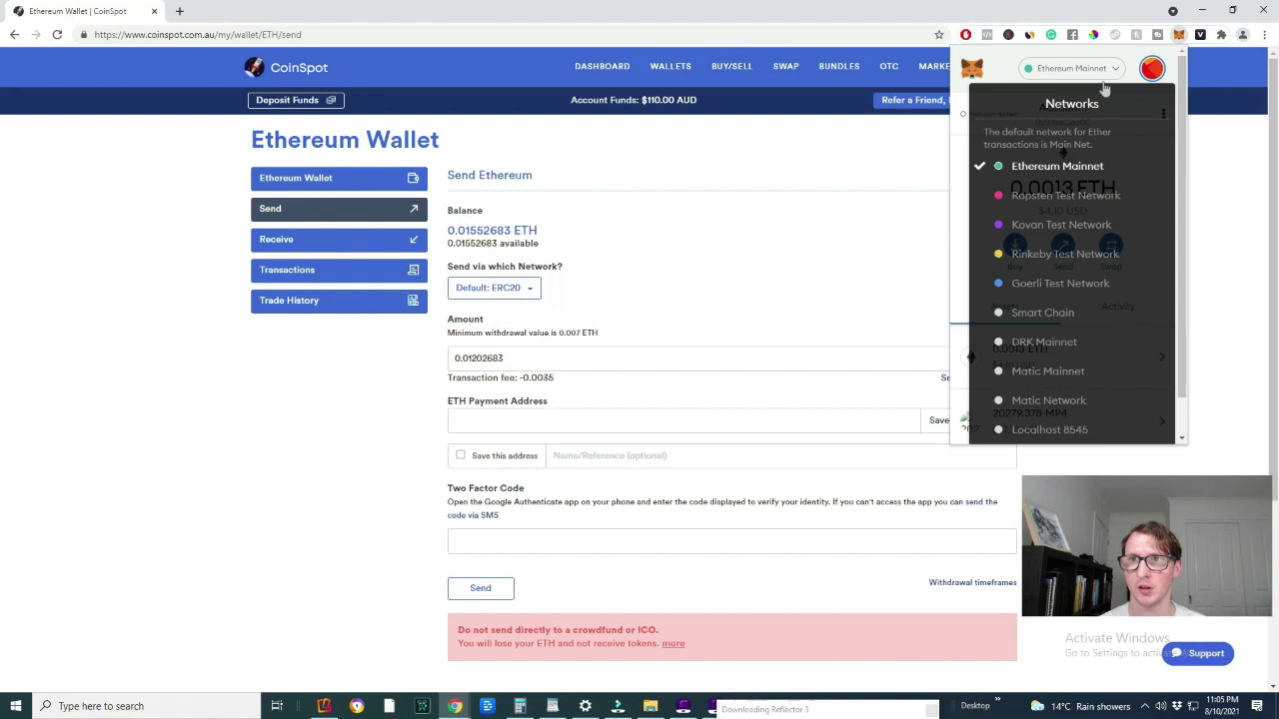
left_click(1117, 76)
left_click(1124, 72)
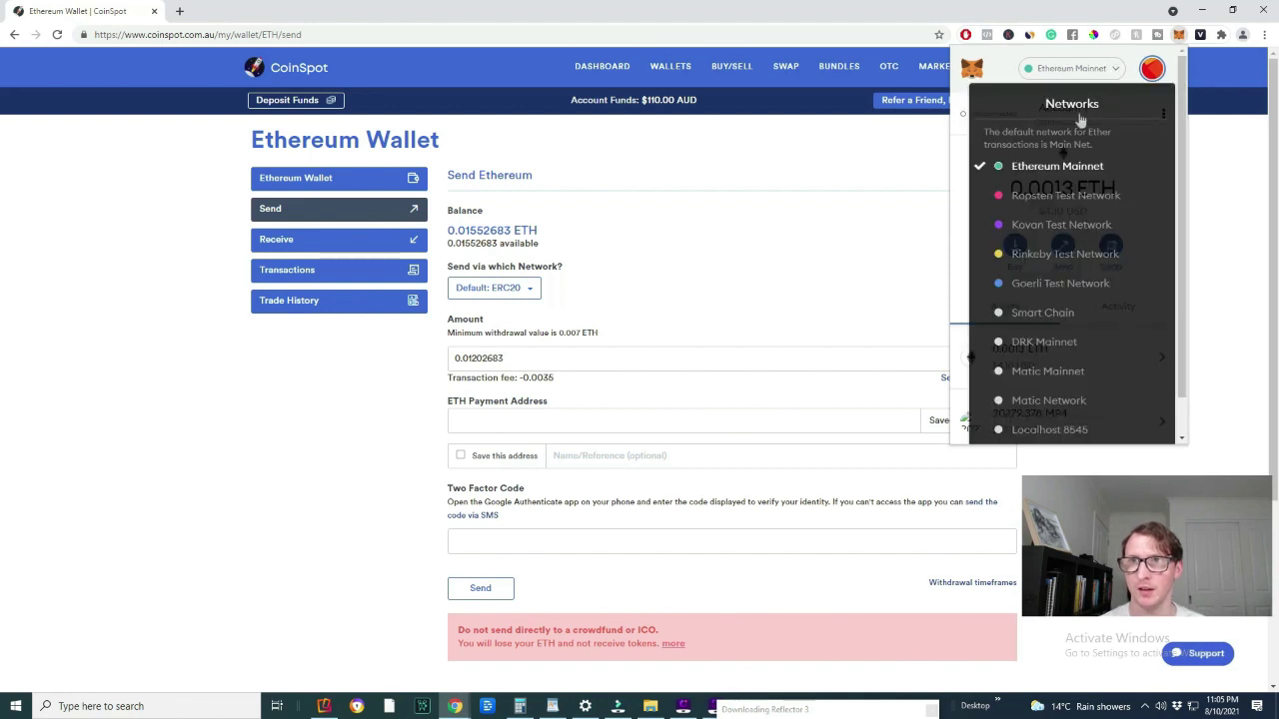
left_click(1047, 175)
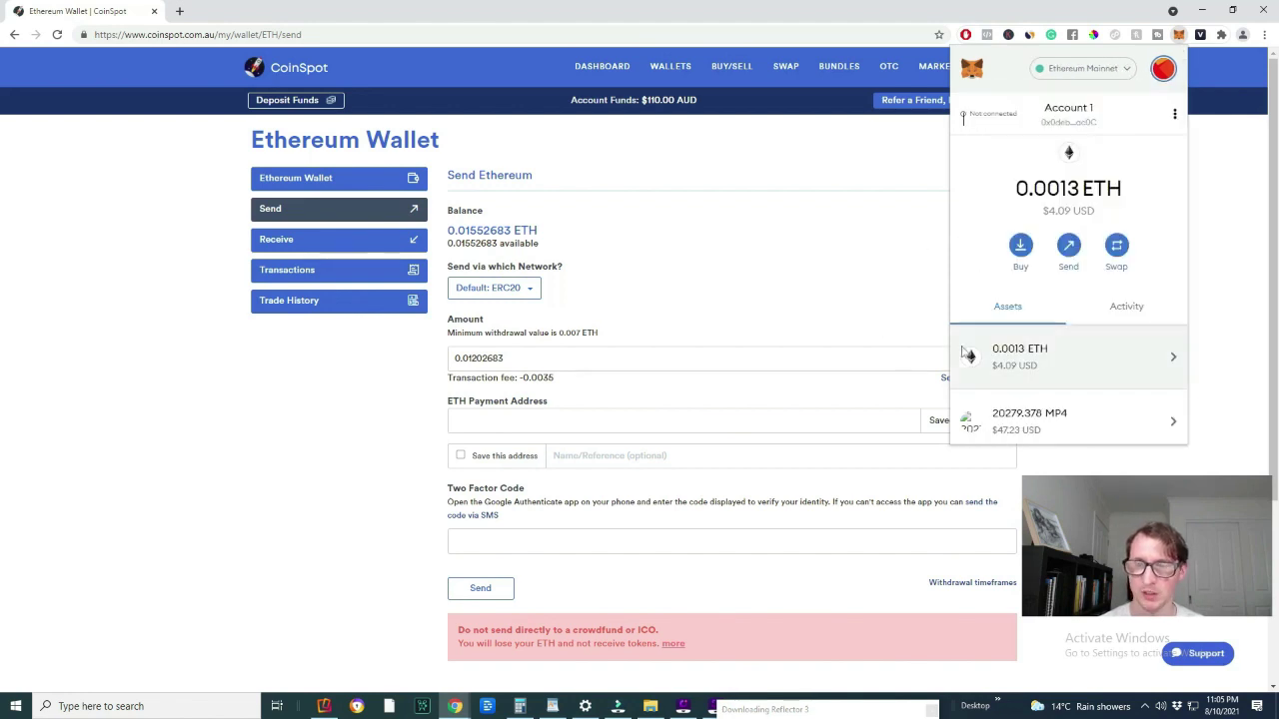
- Copy the public address of MetaMask's Account 1 and paste it as the ETH payment address of the send
left_click(1068, 117)
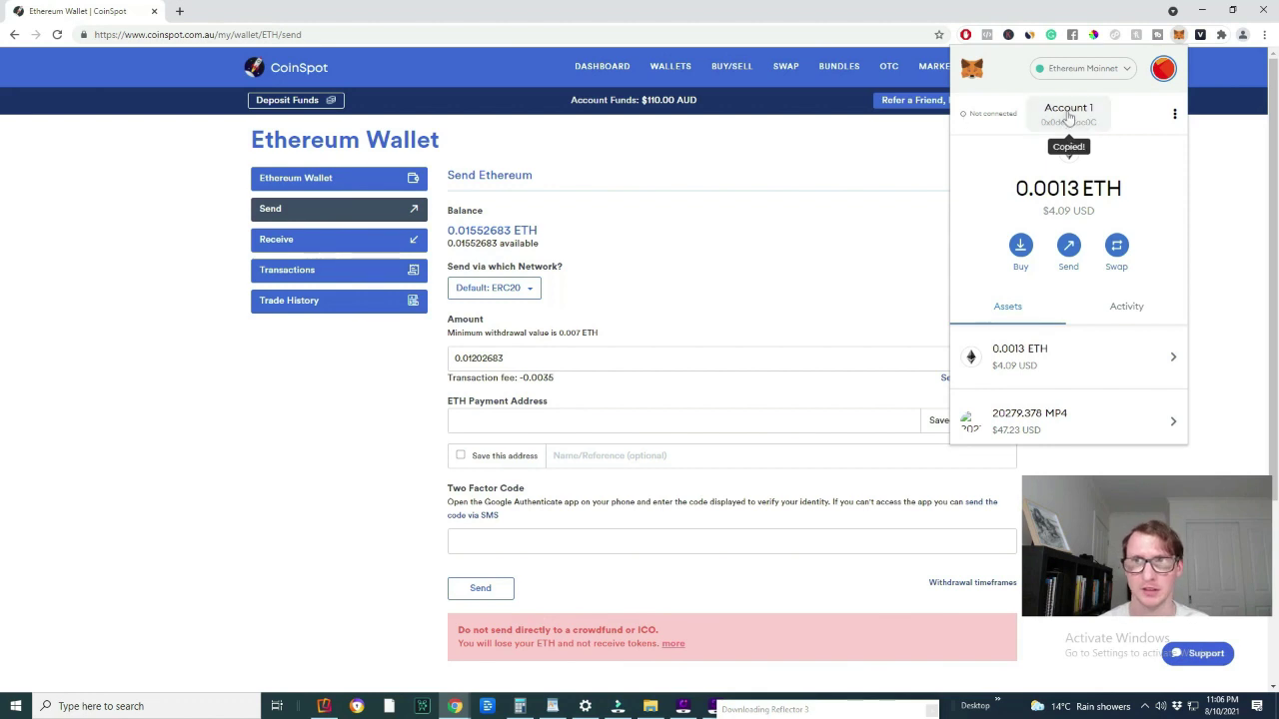
left_click(519, 418)
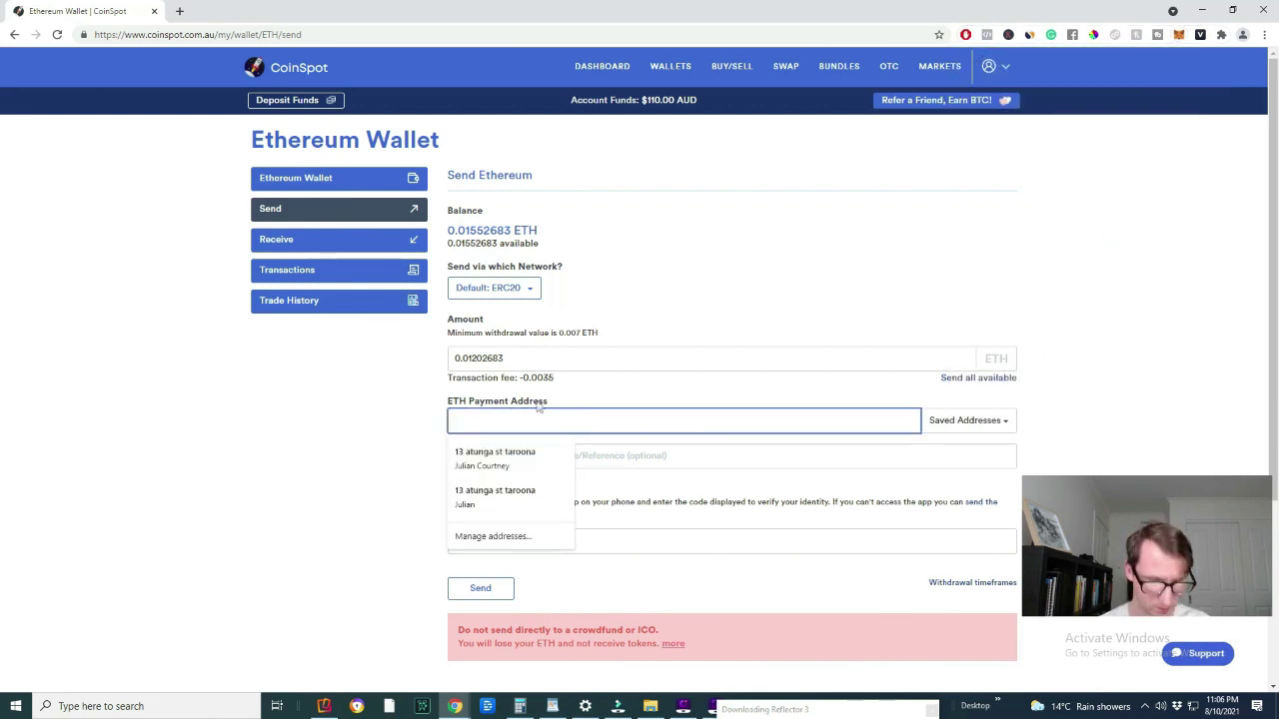
key("ctrl+v")
left_click(408, 564)
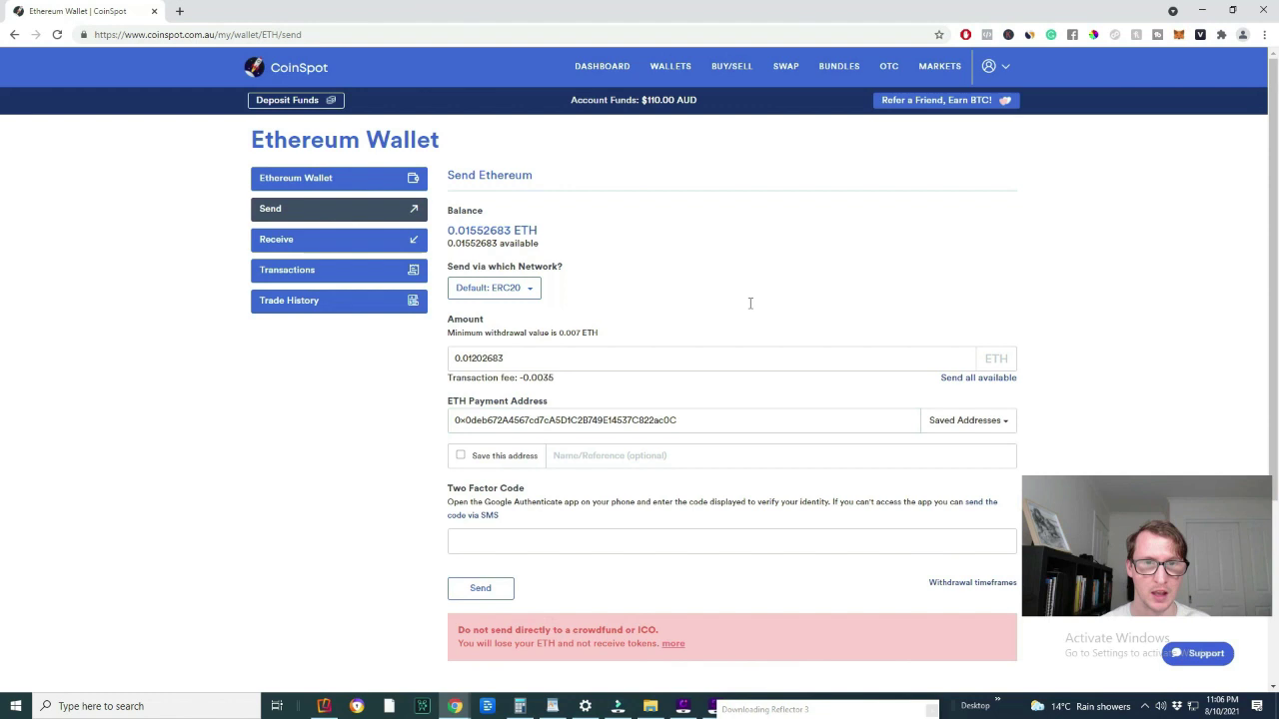
- Have the two-factor code sent by SMS, enter it in the Two Factor Code field, and submit the Ethereum withdrawal
left_click(469, 521)
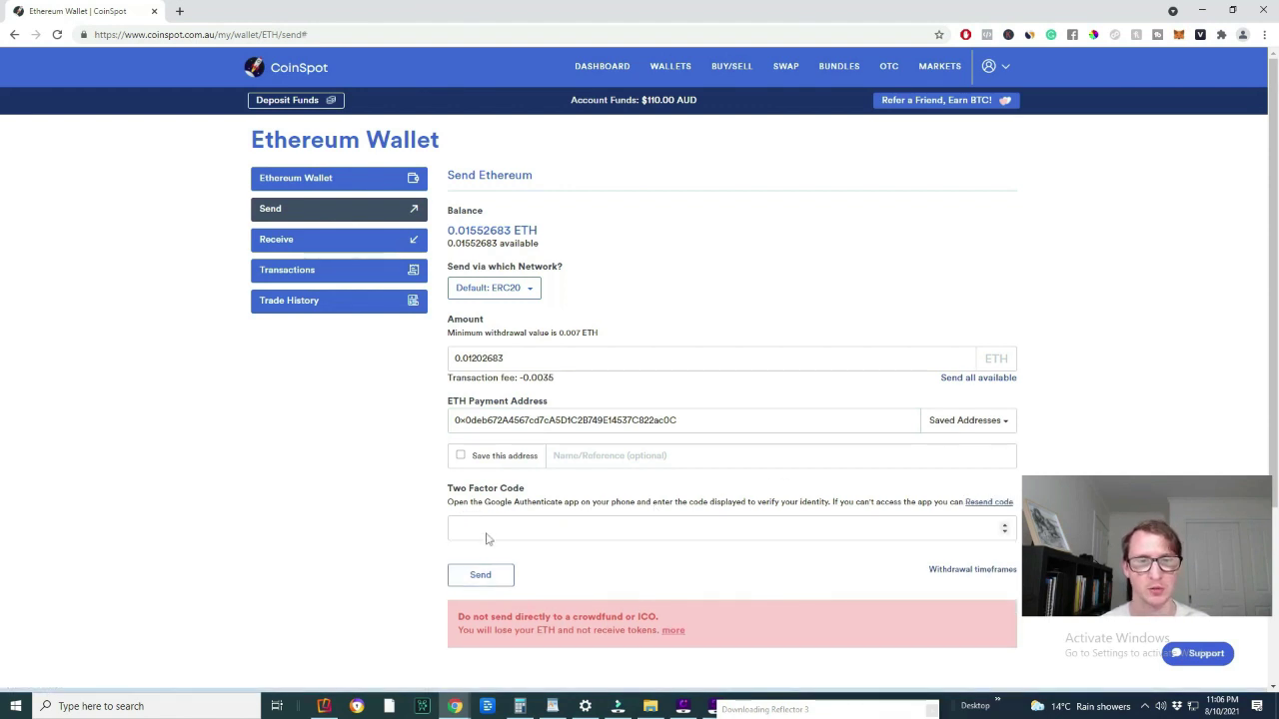
left_click(487, 531)
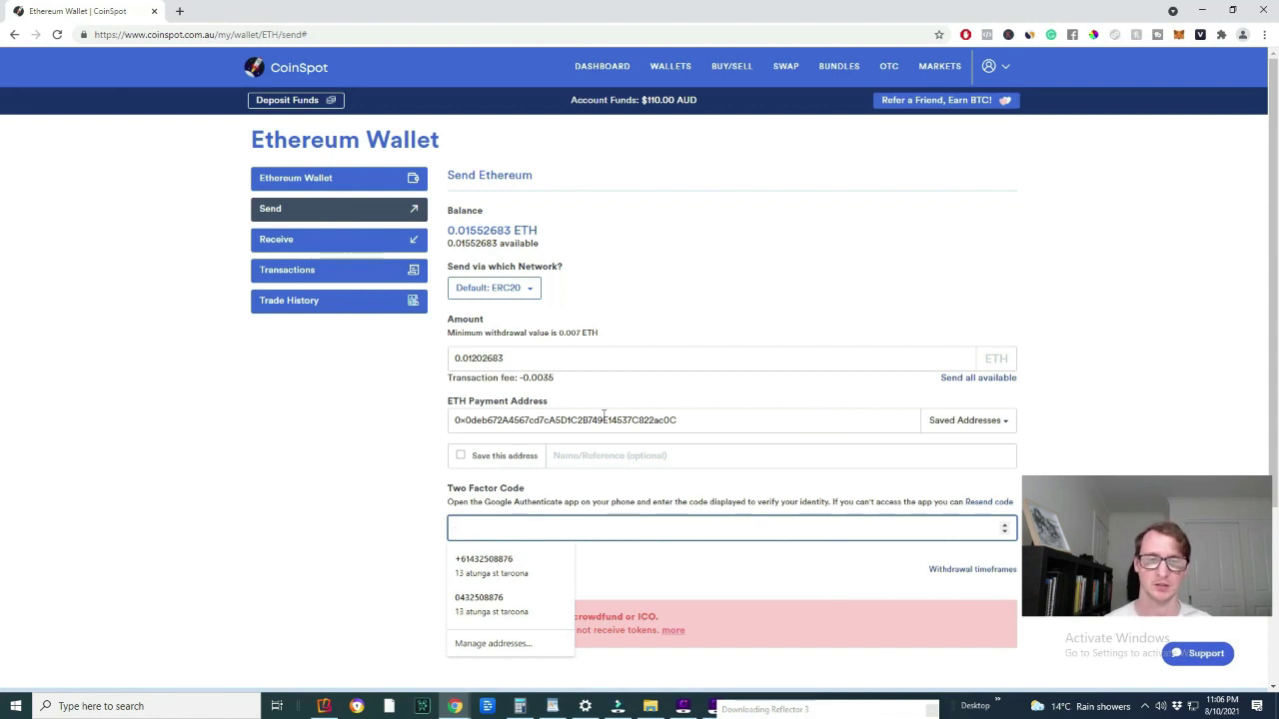
left_click(306, 493)
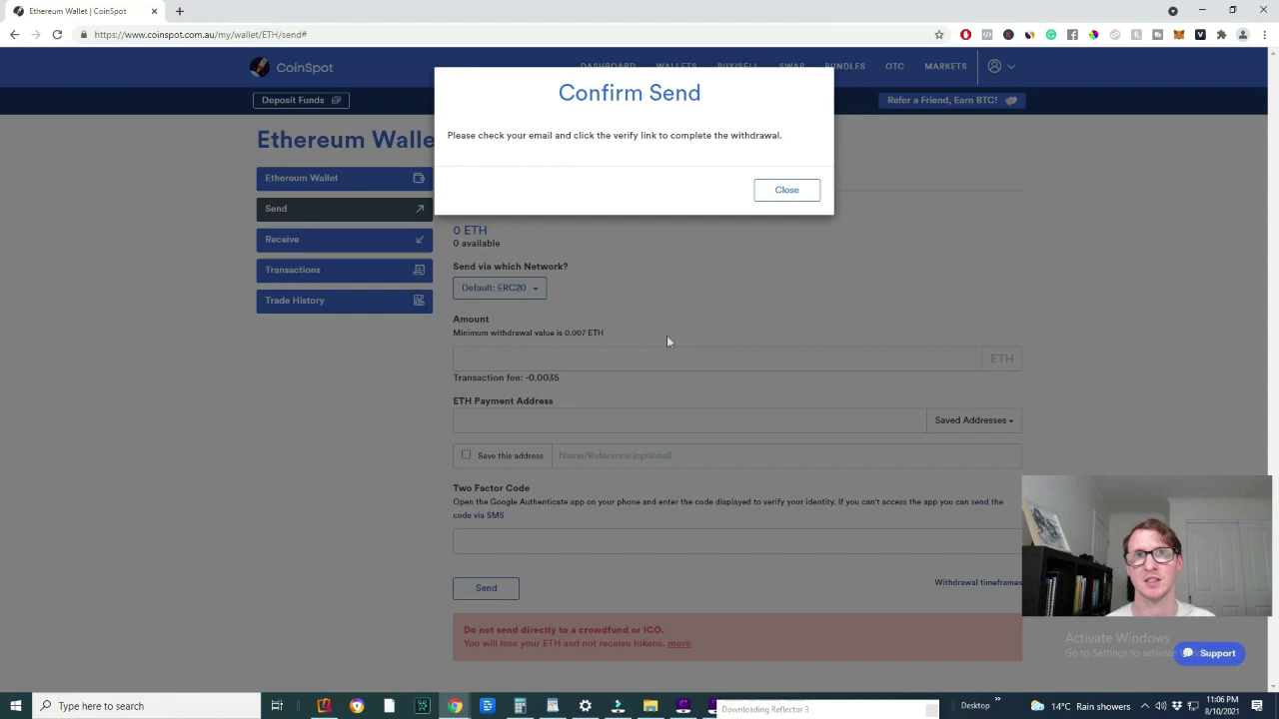
left_click(800, 188)
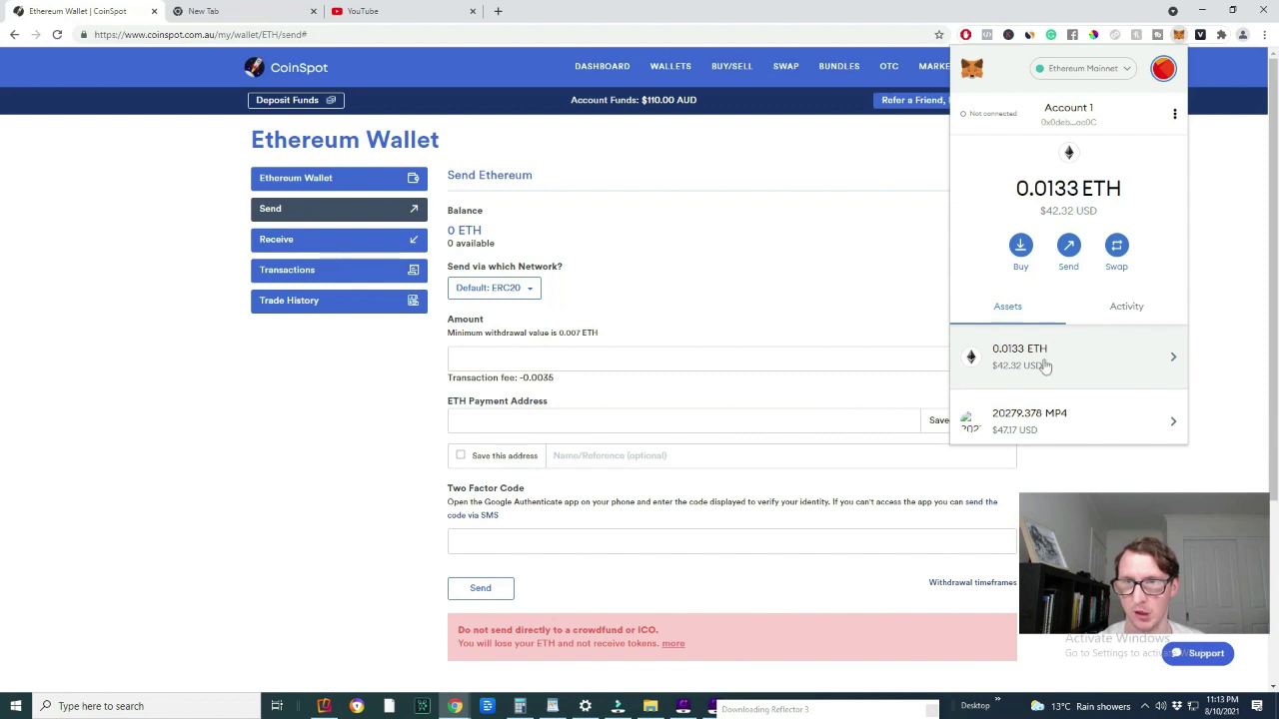
- Check MetaMask's ETH transactions for the incoming transfer and view where a recipient is entered for sending ETH
left_click(1179, 35)
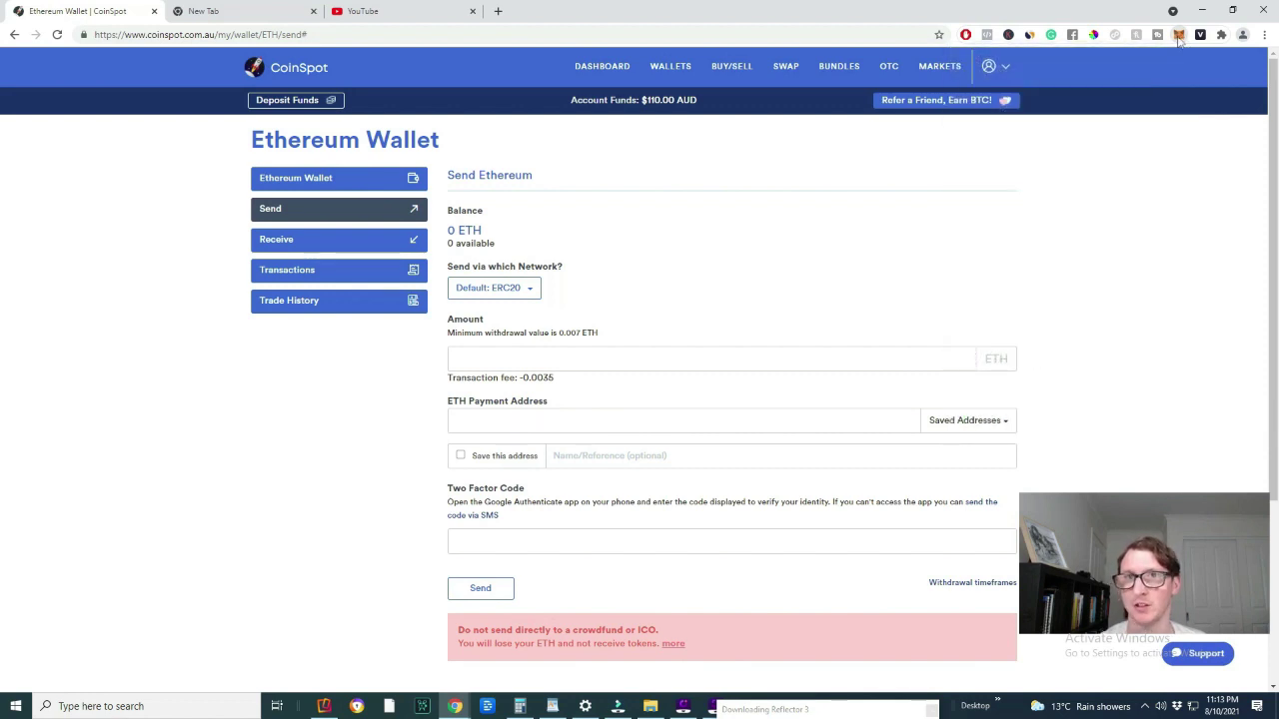
left_click(1178, 36)
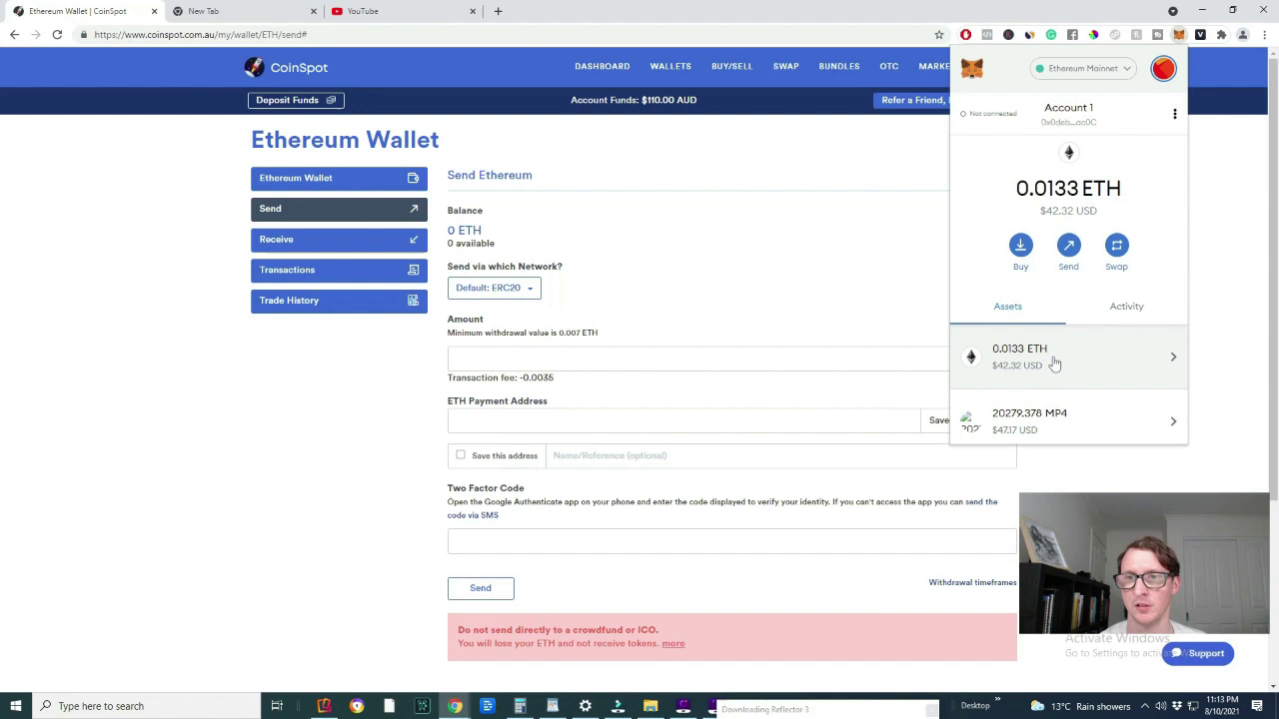
left_click(1055, 364)
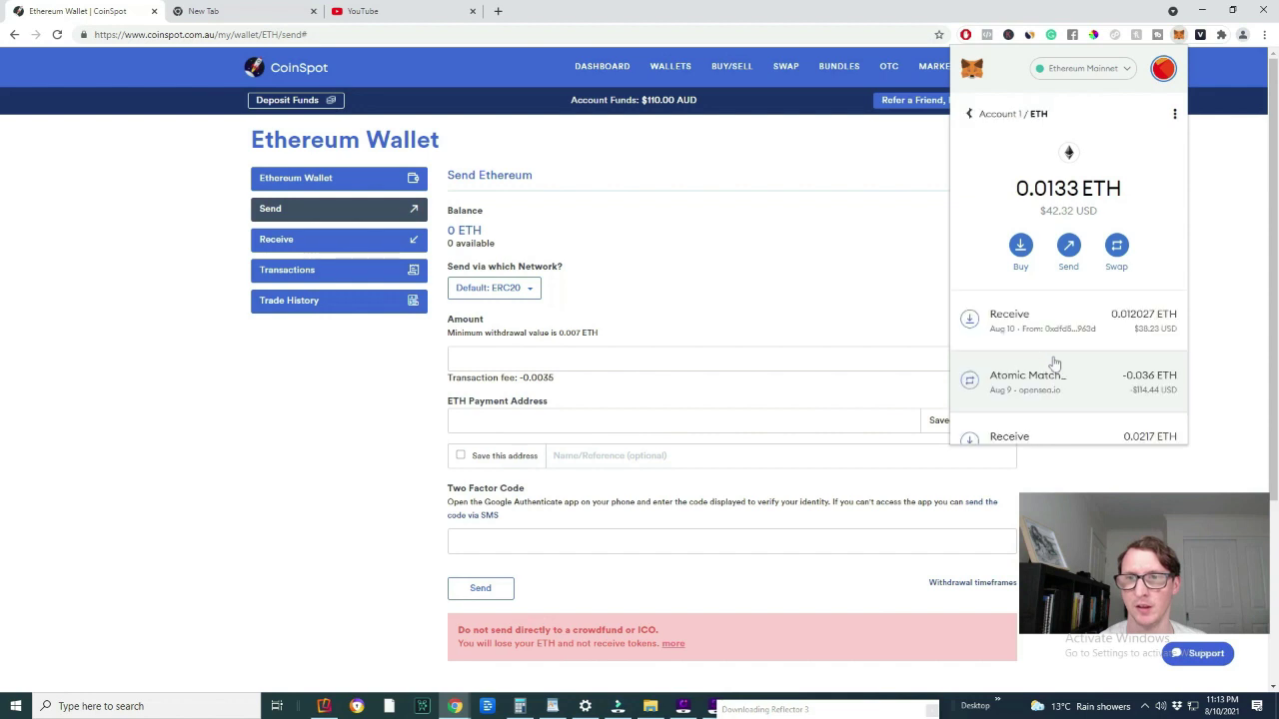
left_click(1069, 247)
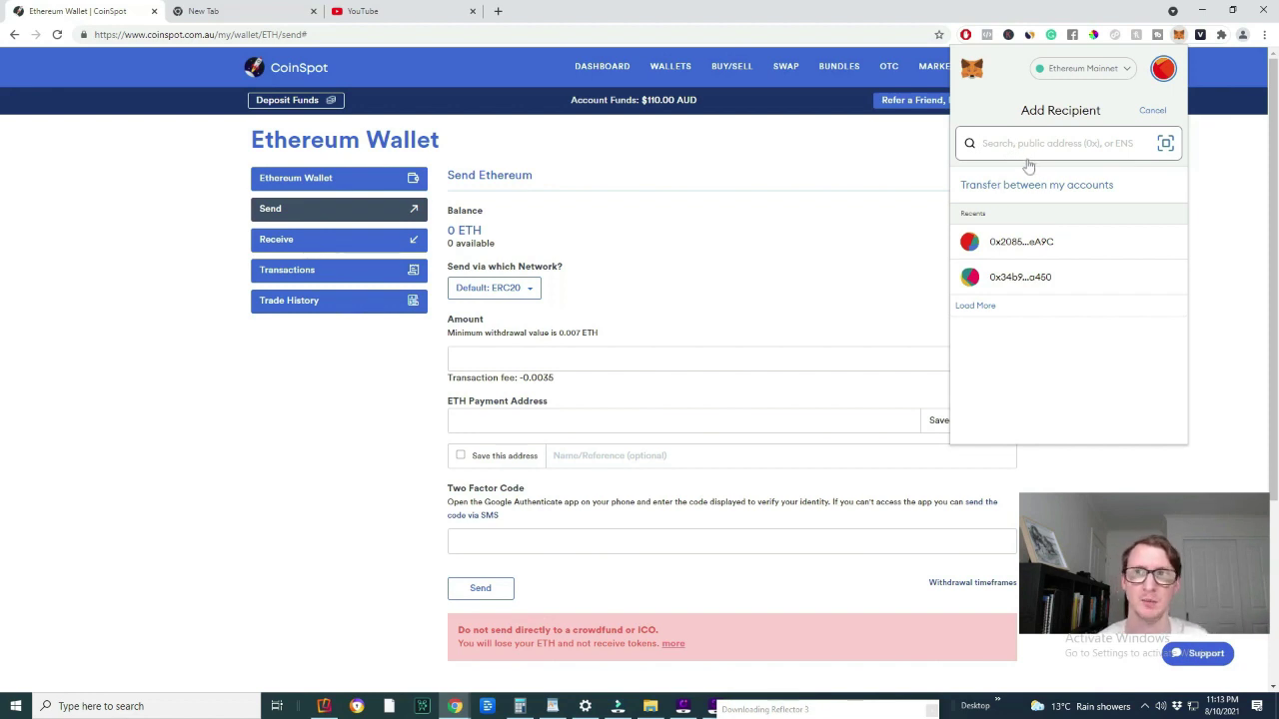
left_click(717, 250)
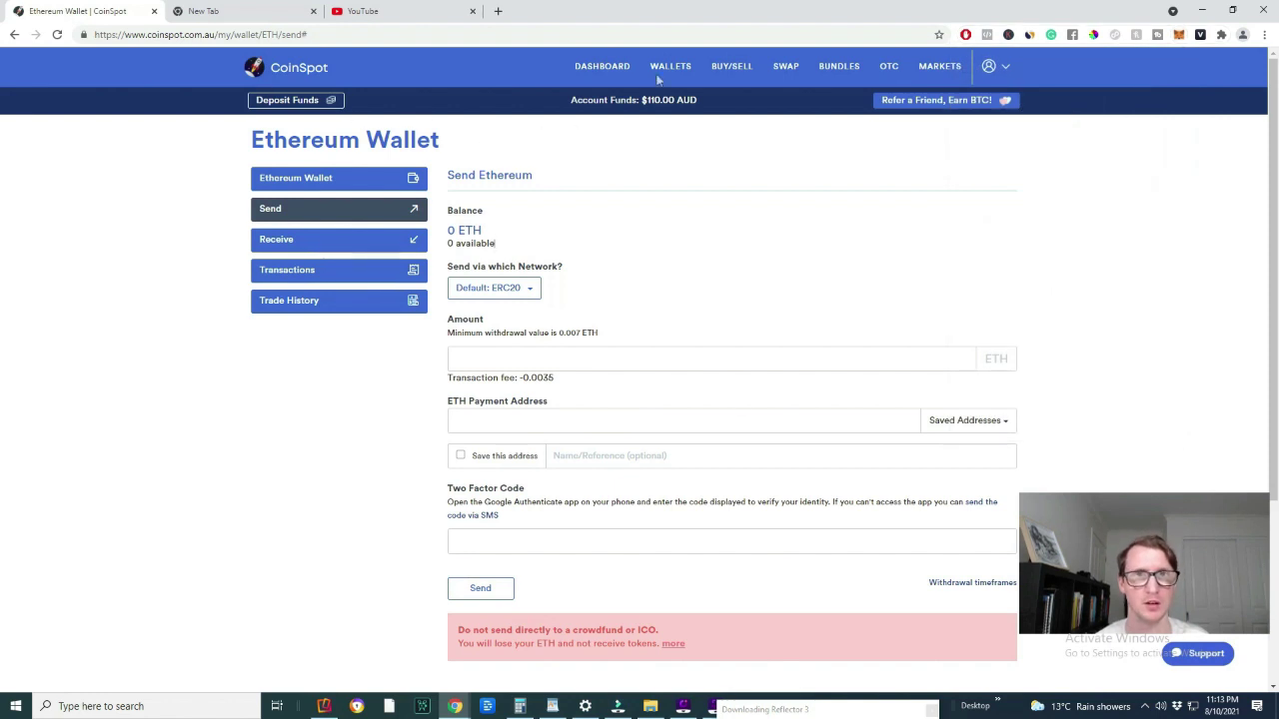
left_click_drag(198, 151, 636, 154)
left_click(637, 154)
left_click_drag(455, 152, 227, 146)
left_click(530, 143)
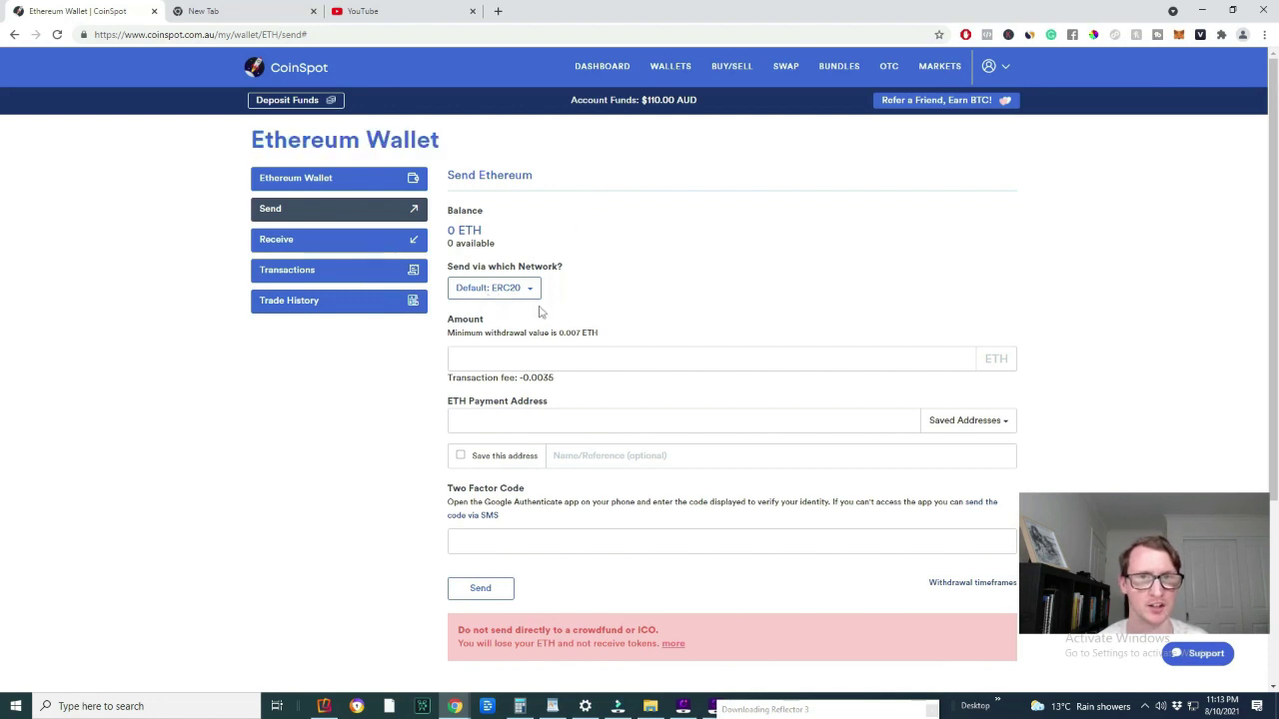
- Display the receiving address of the CoinSpot Ethereum wallet and copy the full address
left_click(307, 248)
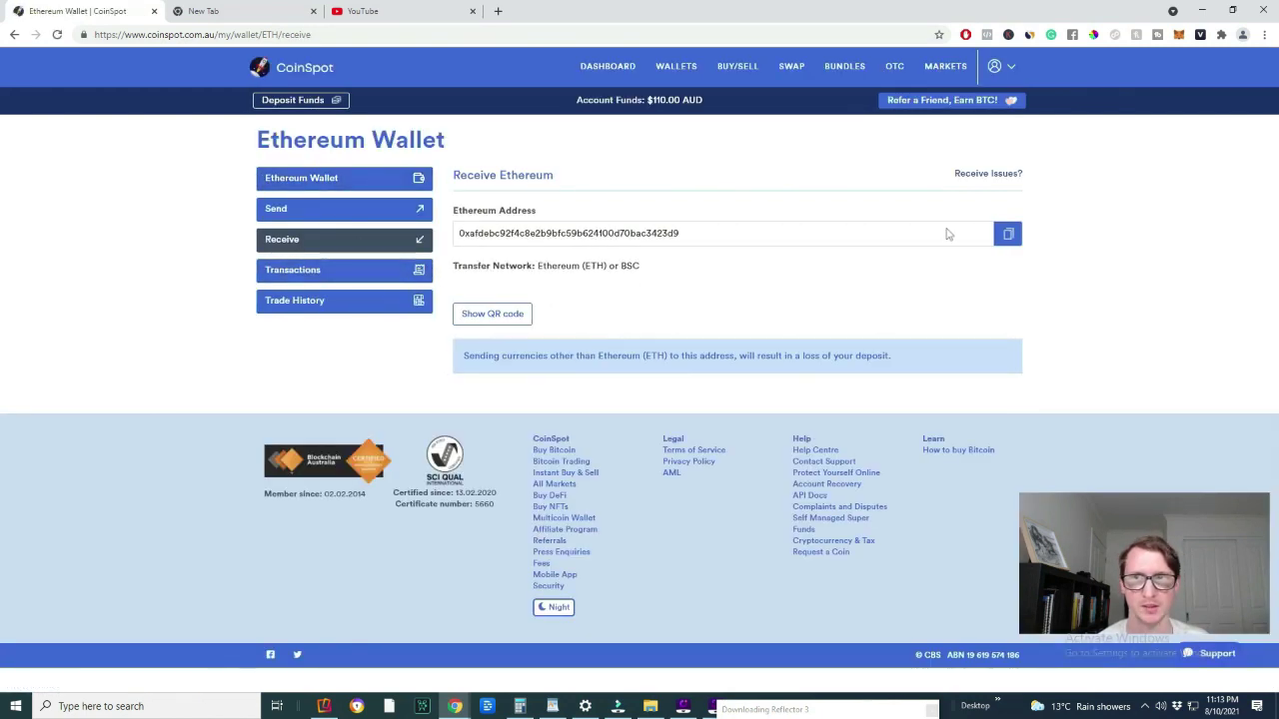
left_click(1005, 240)
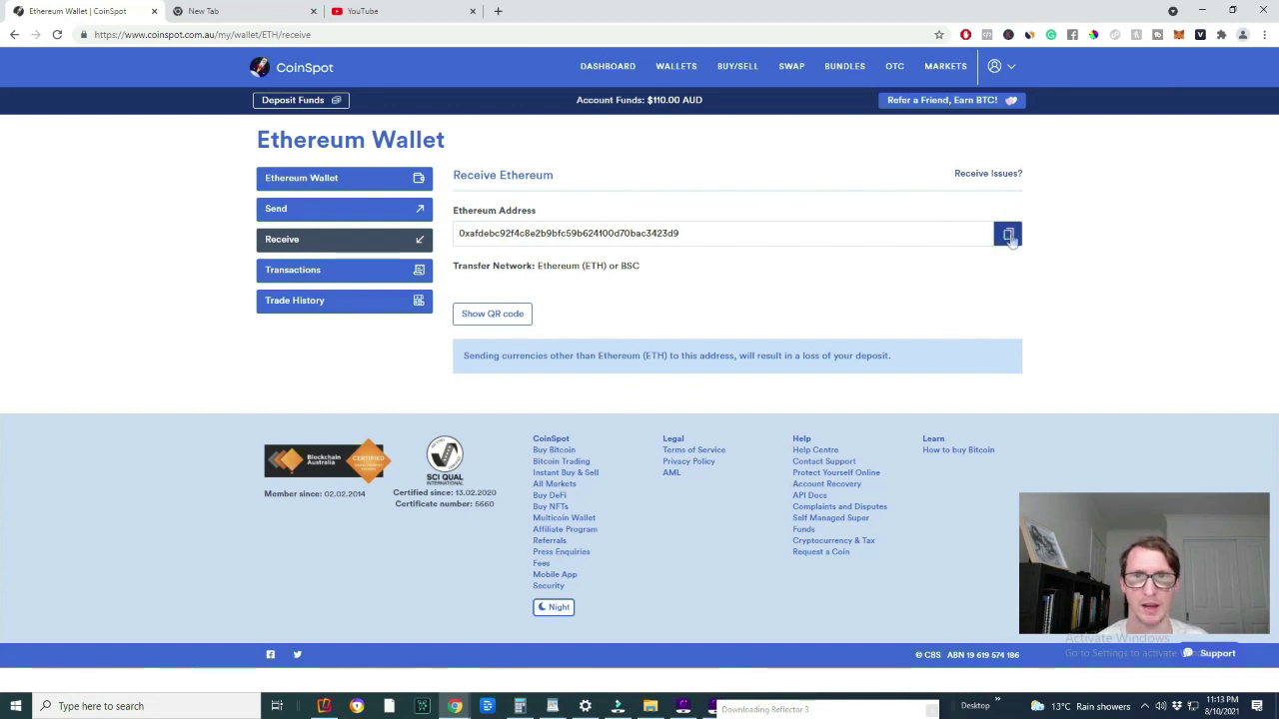
left_click_drag(699, 234, 455, 233)
right_click(675, 236)
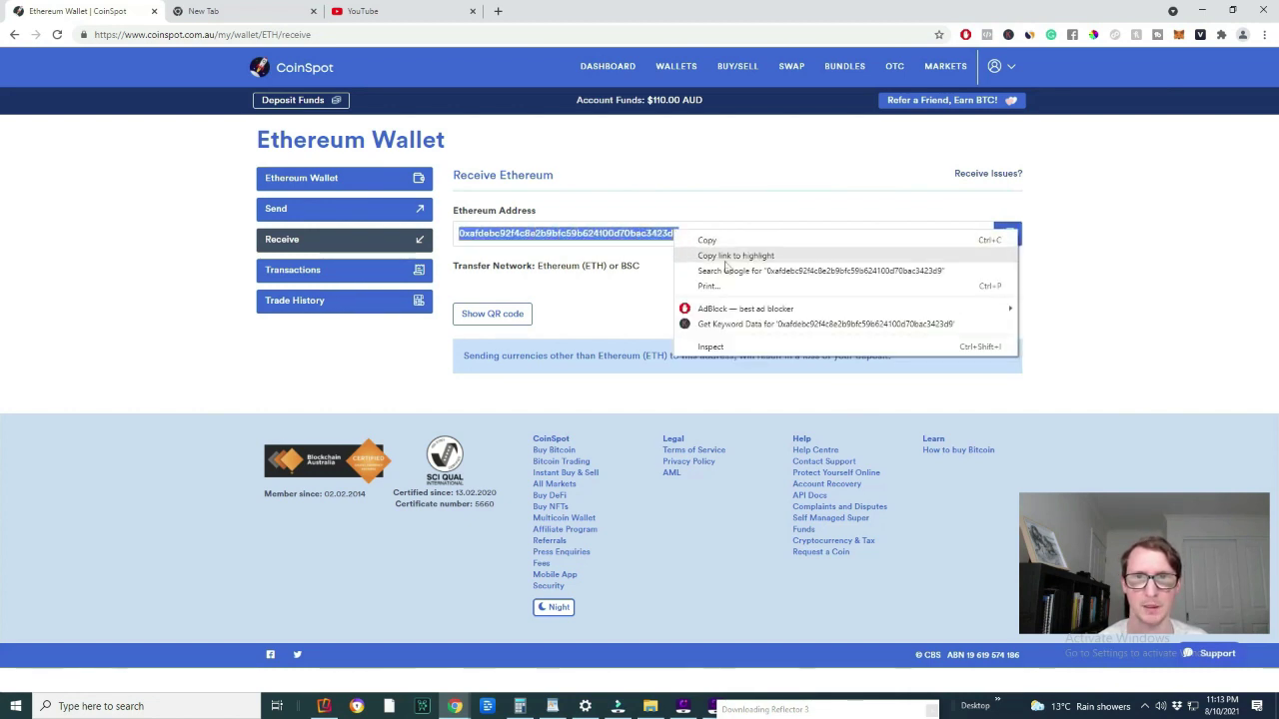
left_click(728, 242)
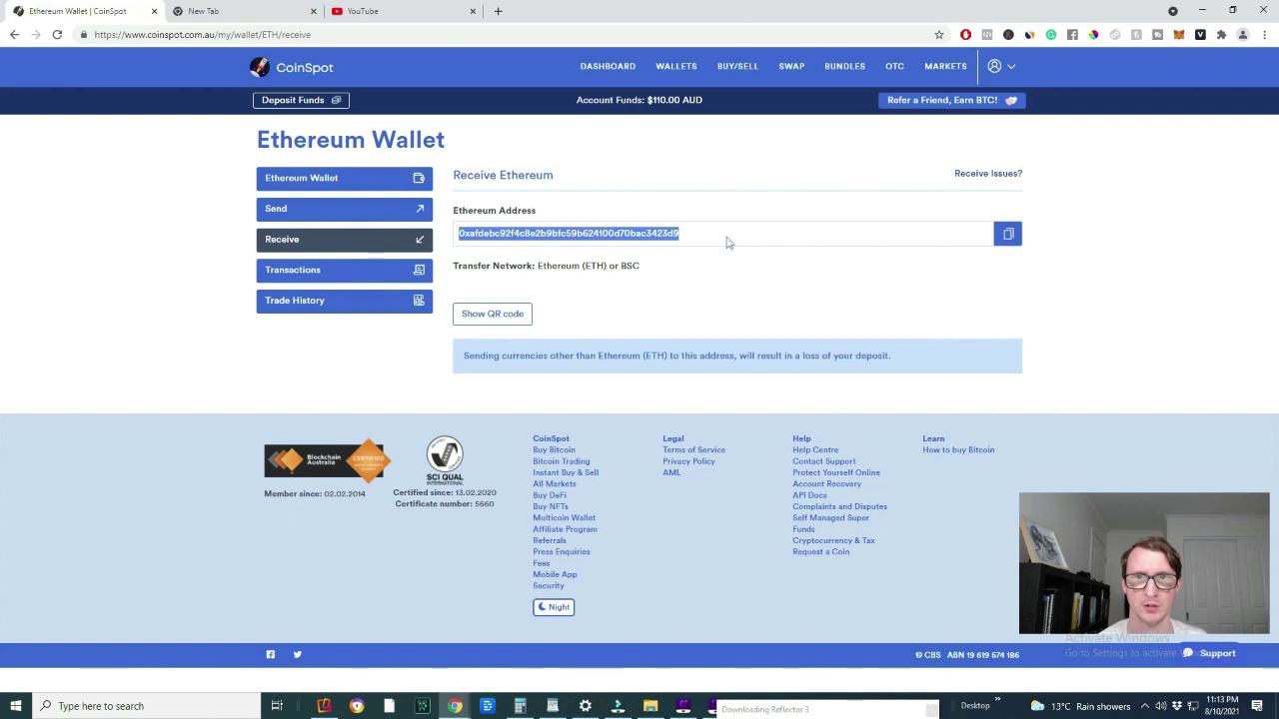
- Switch to the MetaMask extension and start an ETH send with the copied CoinSpot Ethereum address as the recipient
left_click(1178, 35)
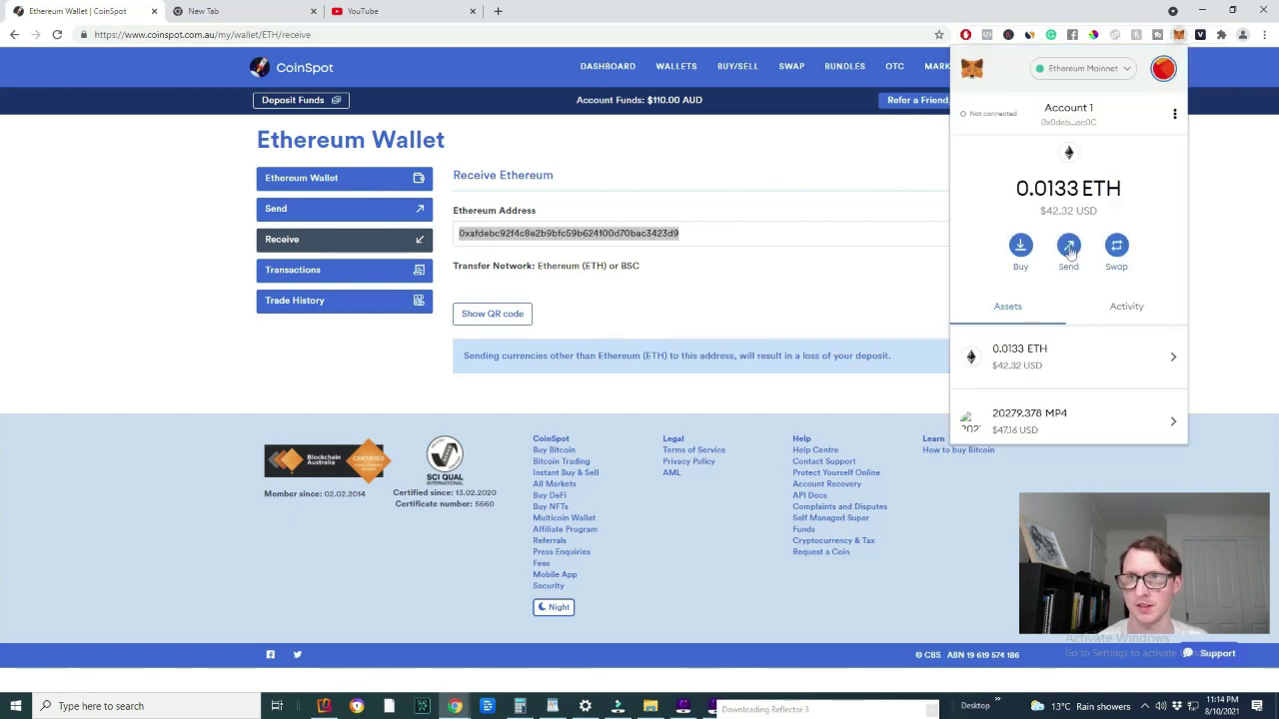
left_click(1039, 357)
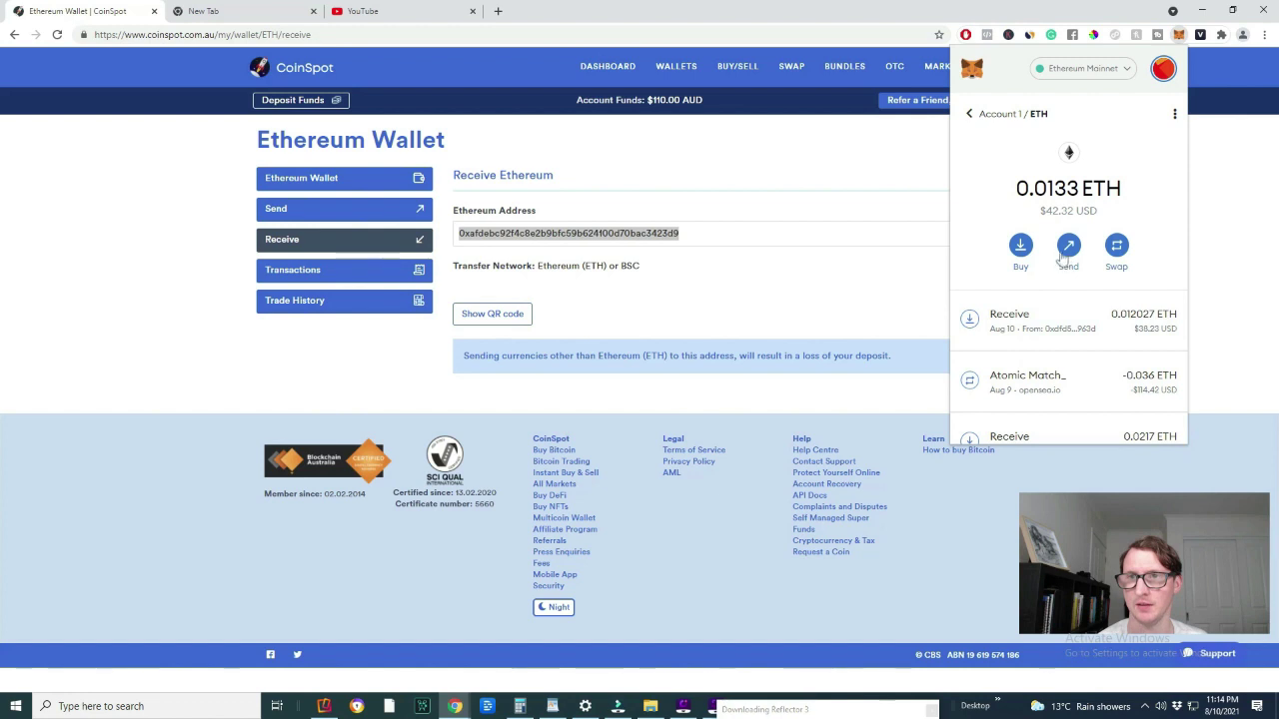
left_click(1068, 250)
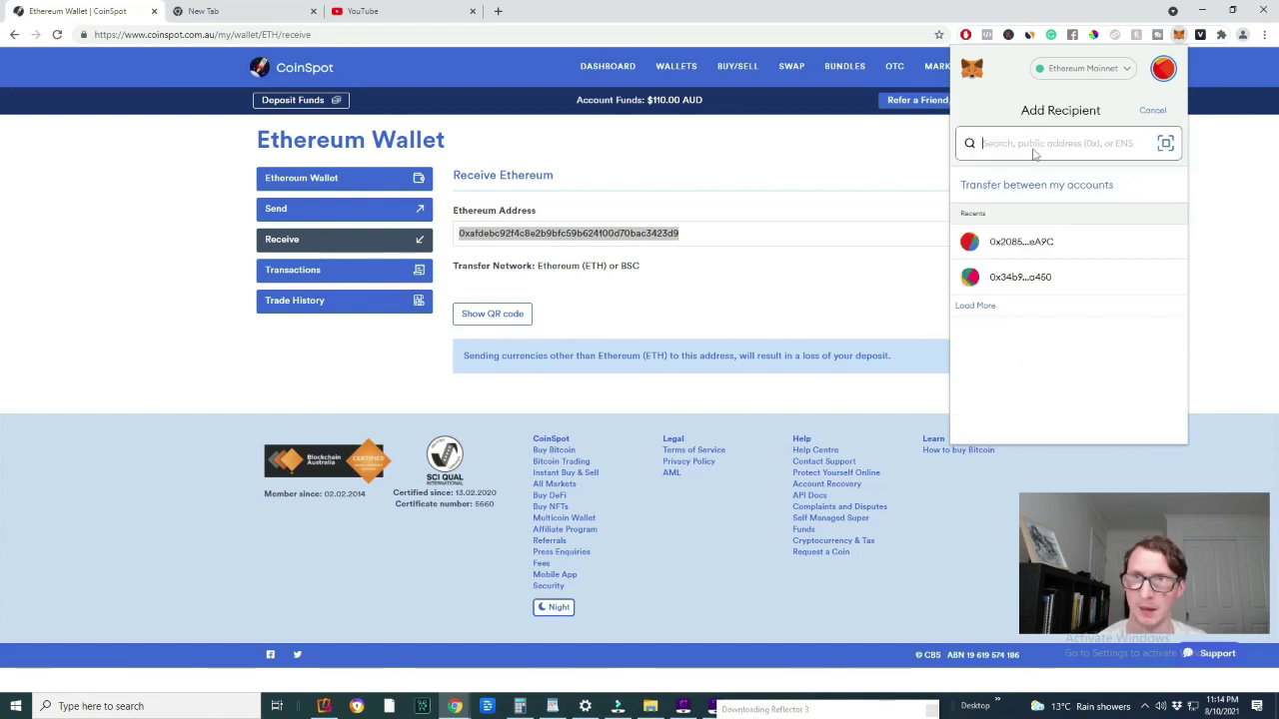
key("ctrl+v")
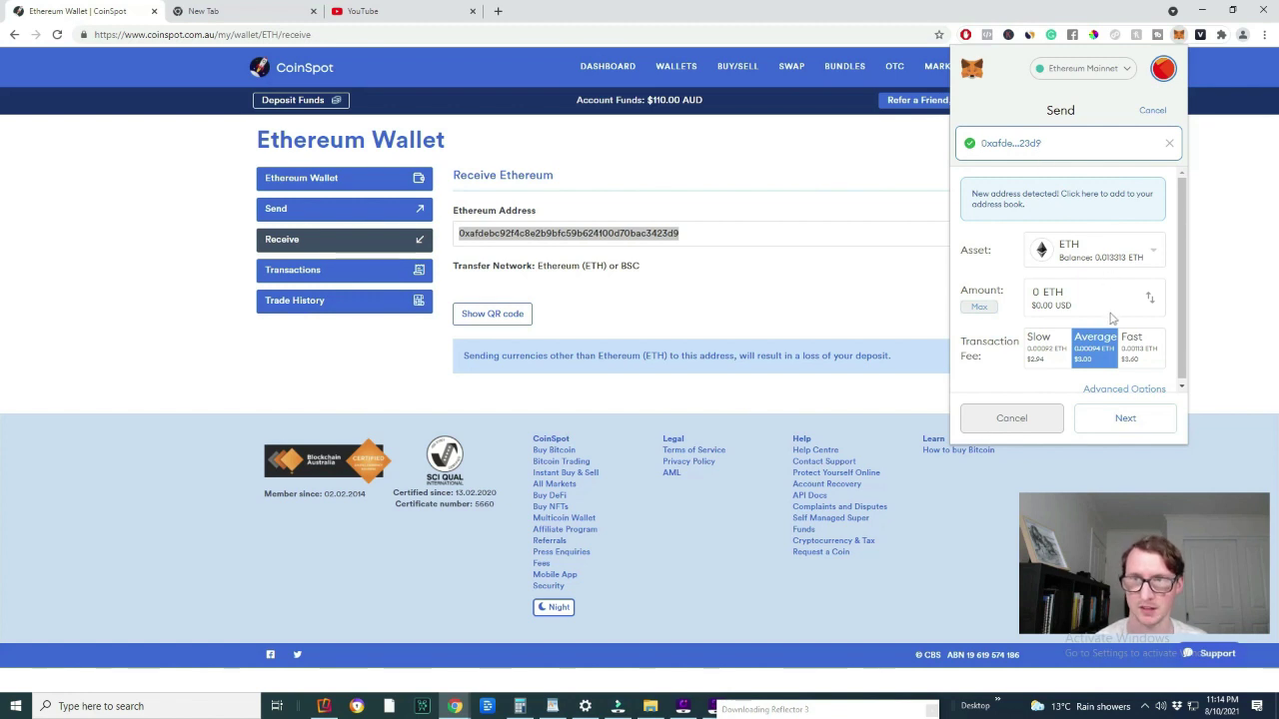
- Proceed to the confirmation of the 0 ETH send with the Average transaction fee, and reject the transaction
scroll(1099, 329, "down", 1)
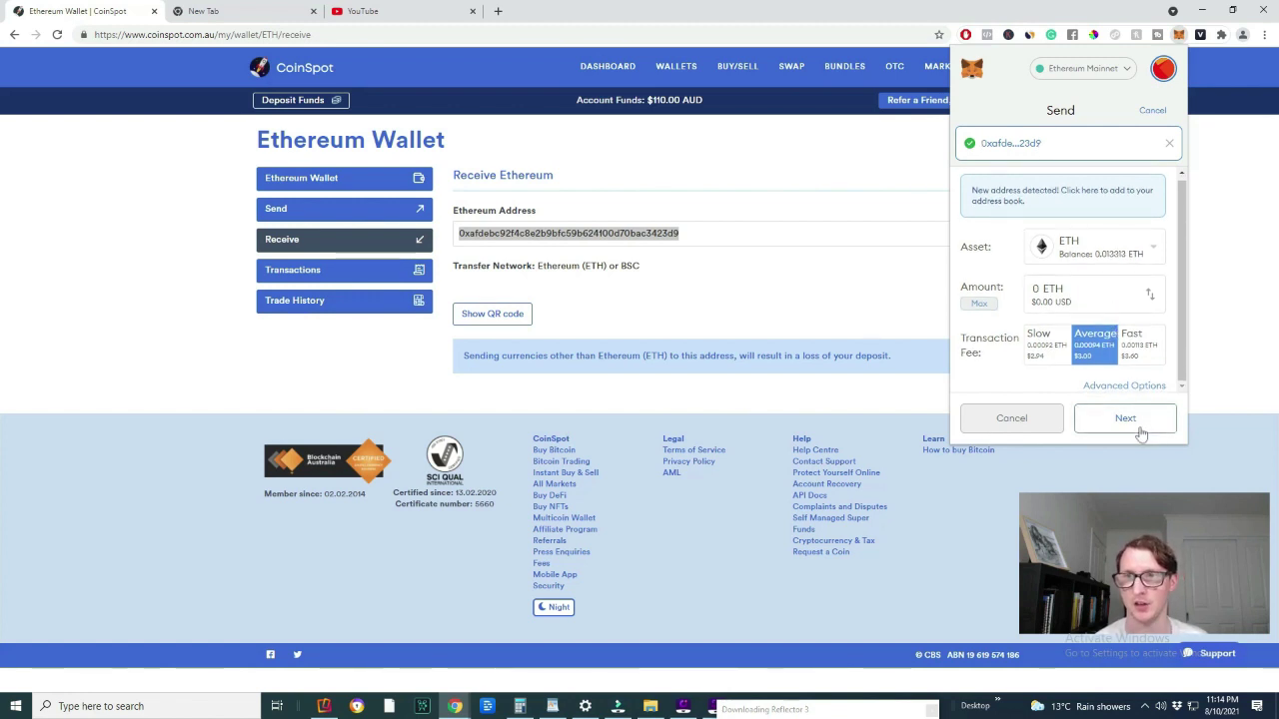
left_click(1126, 419)
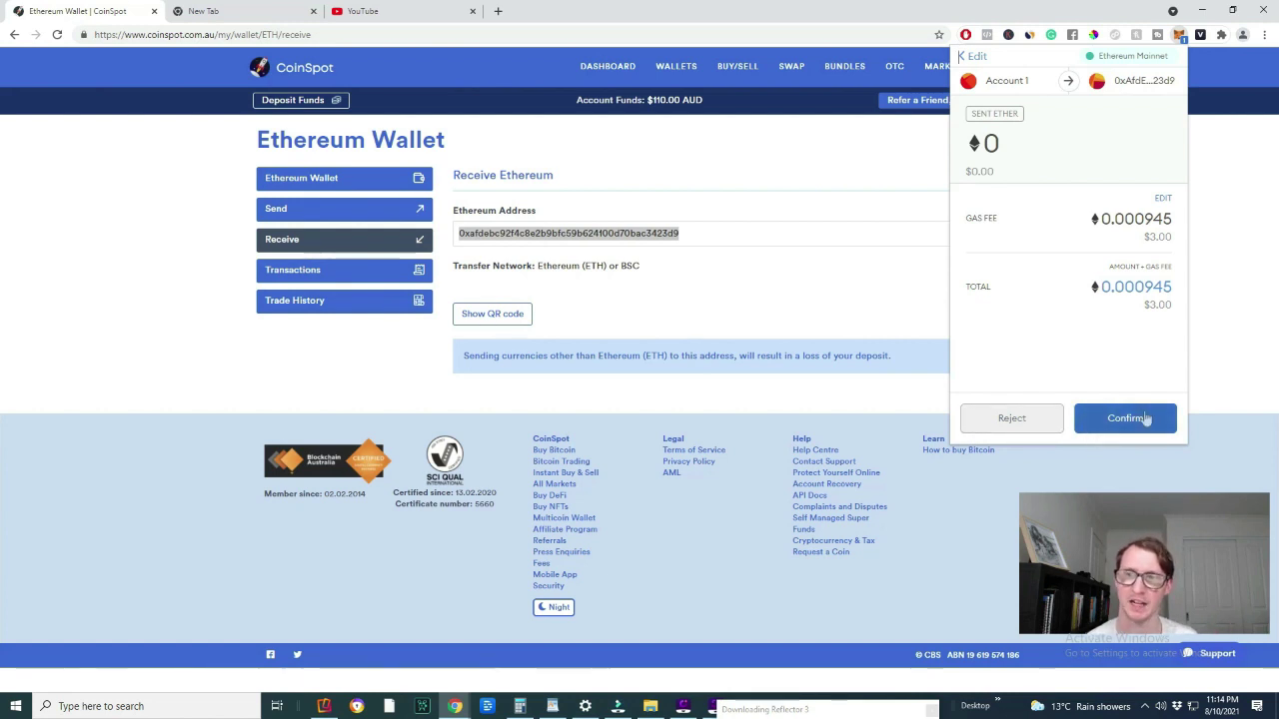
left_click(1011, 420)
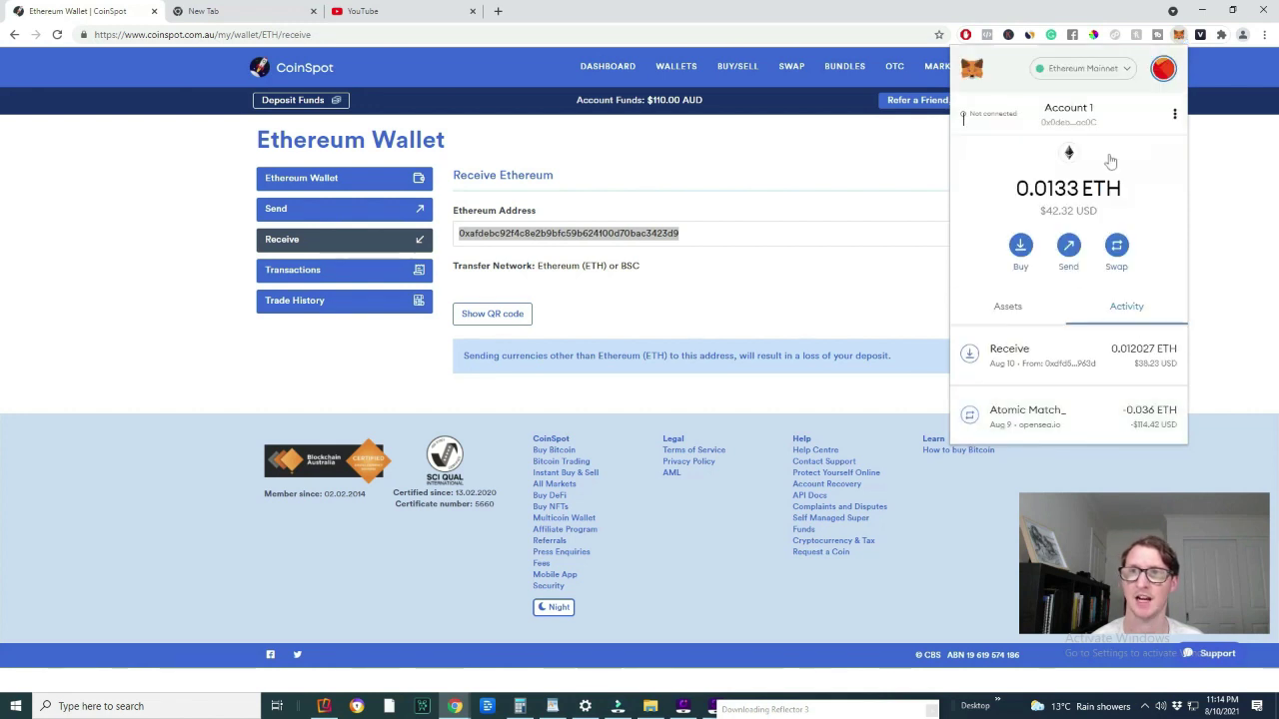
- Return to CoinSpot, show the list of all coin wallets, and look at Account 1 in MetaMask
left_click(1195, 236)
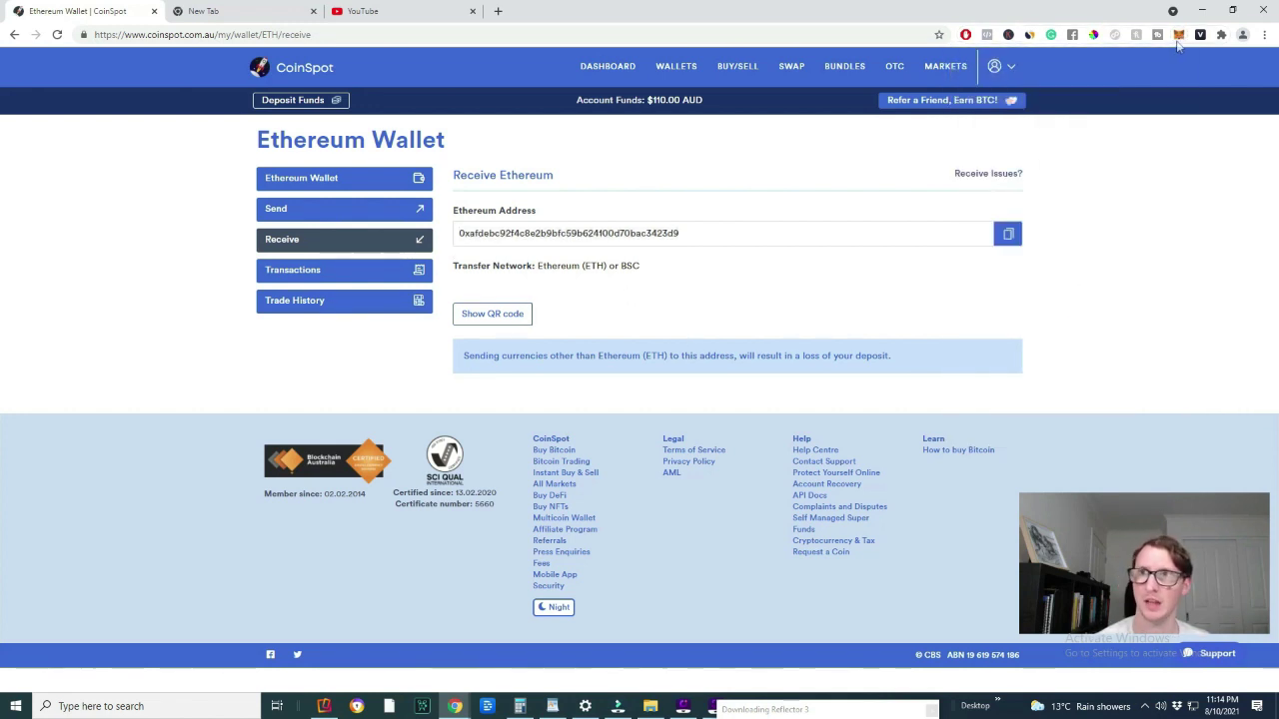
left_click(675, 66)
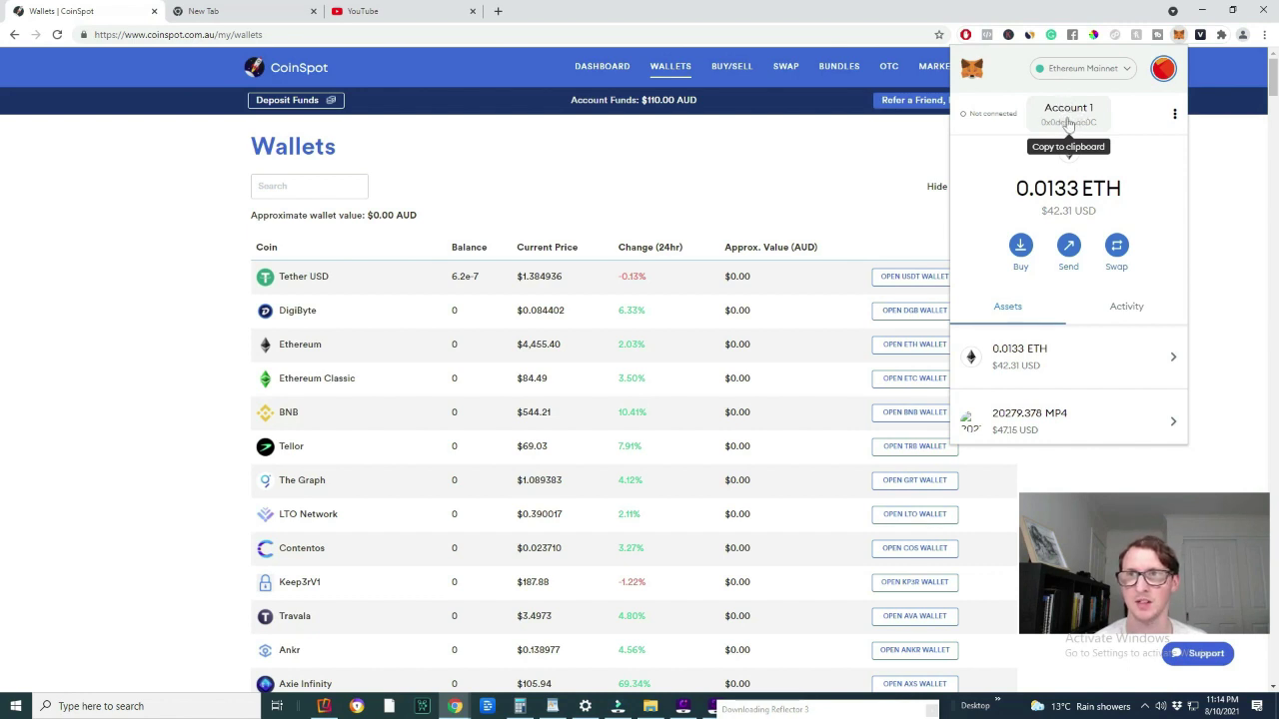
left_click(770, 251)
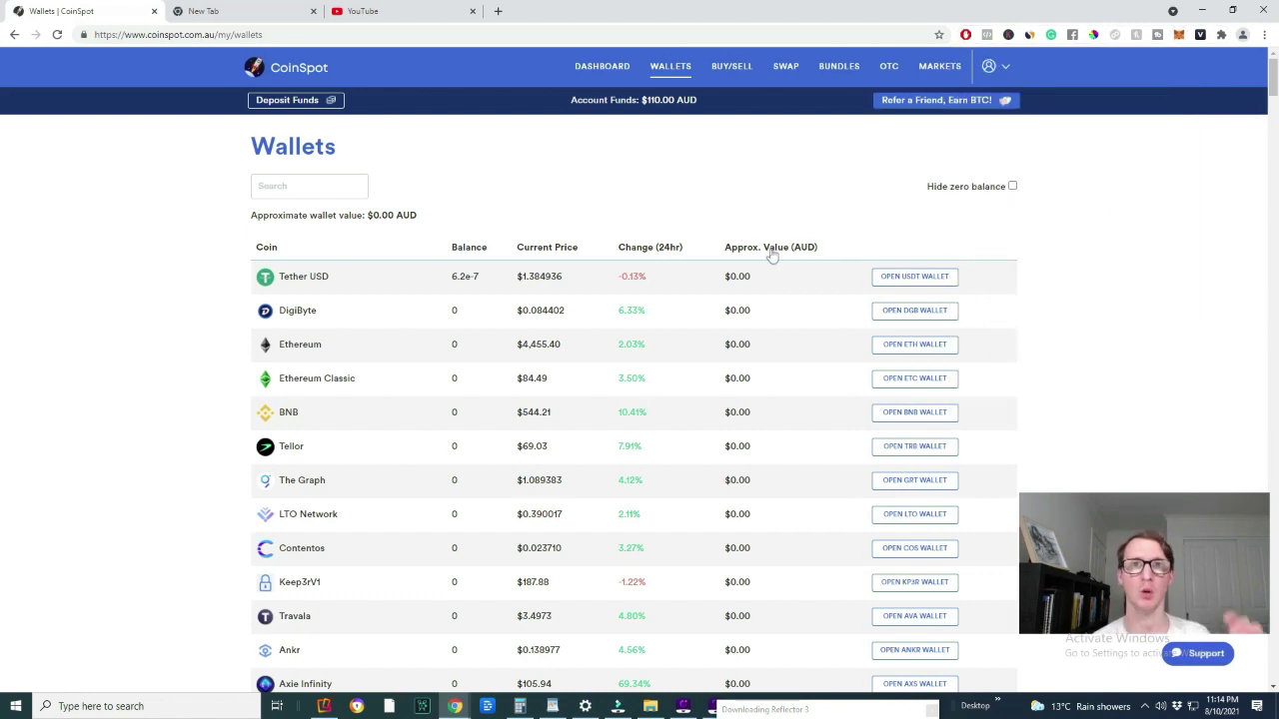